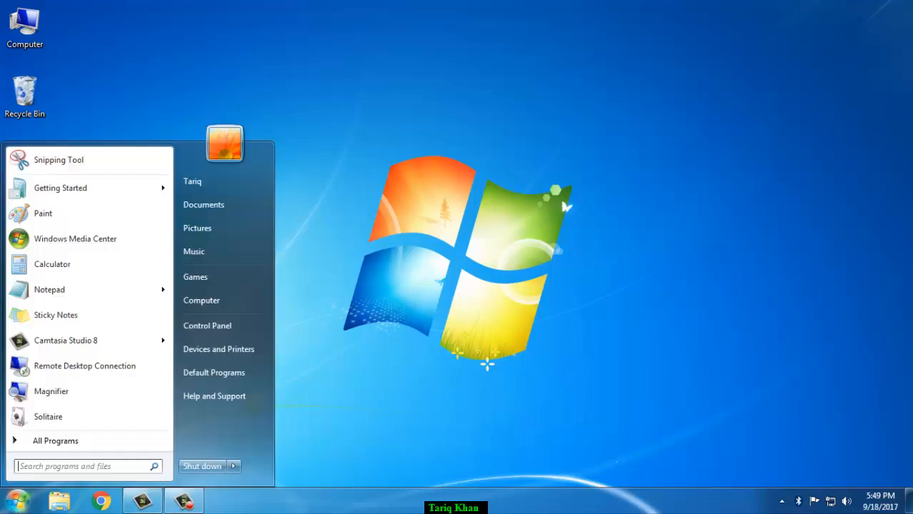
# Open the Control Panel, close it, and reopen it with the Run command "control"
pyautogui.click(214, 327)
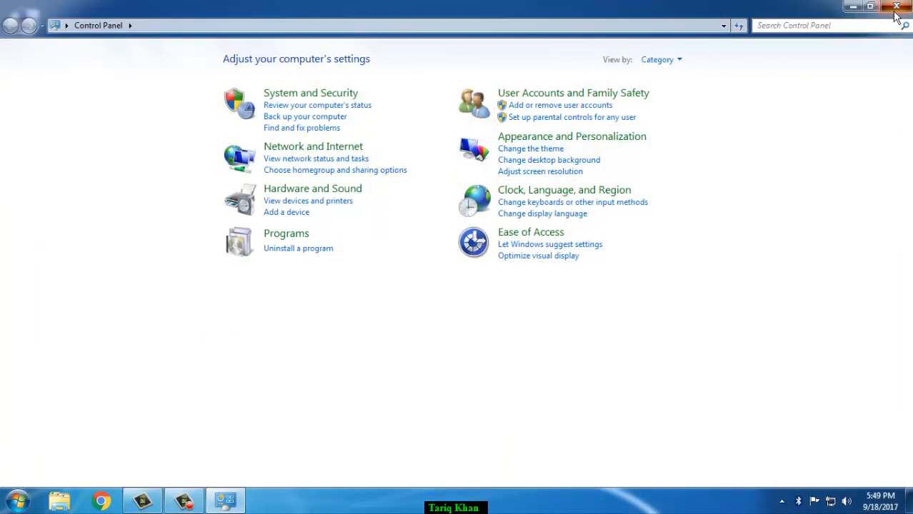
pyautogui.click(890, 9)
pyautogui.press('super+r')
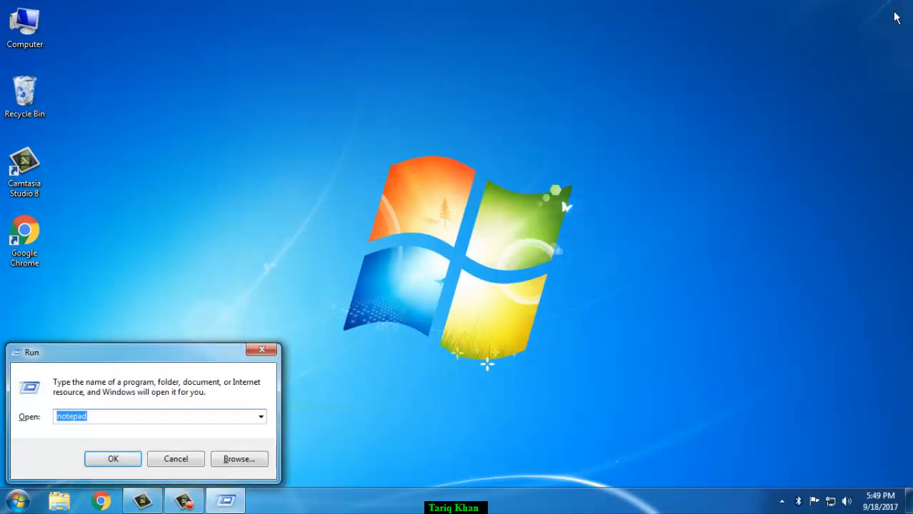
pyautogui.write('control')
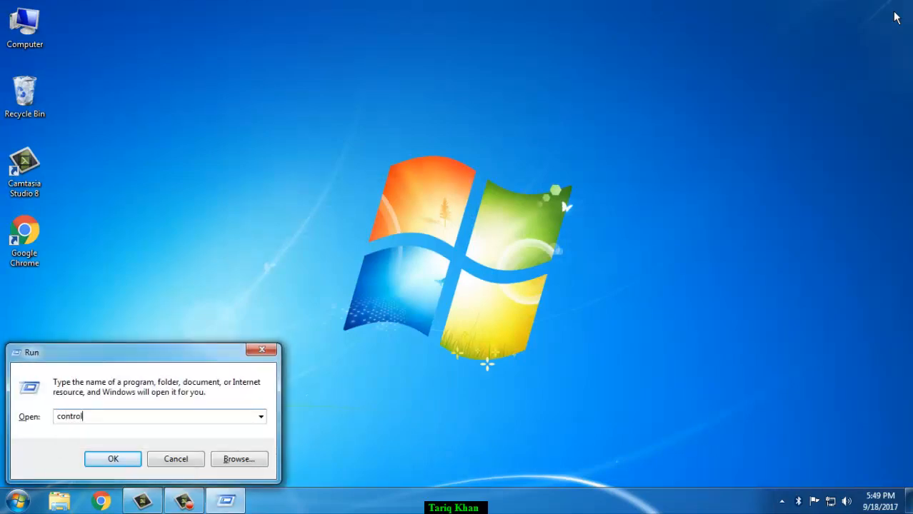
pyautogui.press('Return')
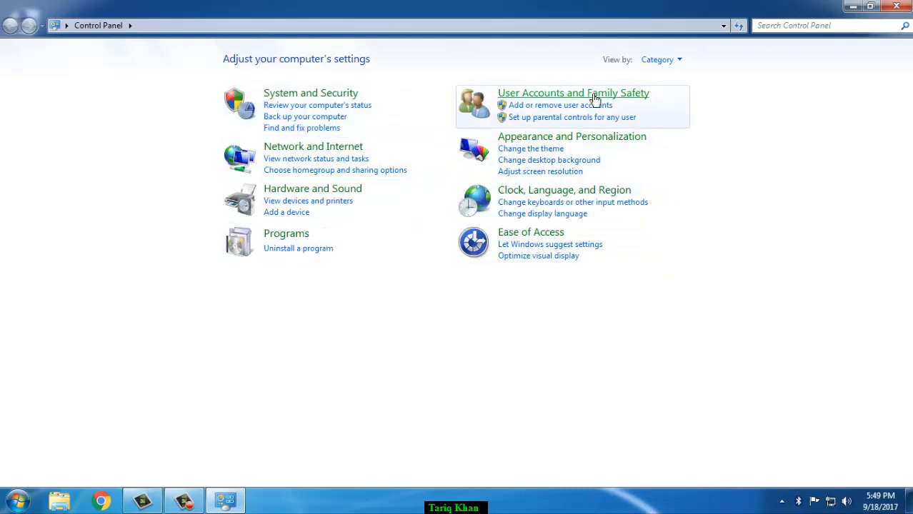
# Display the Control Panel items as large icons, and change the view to small icons
pyautogui.click(663, 60)
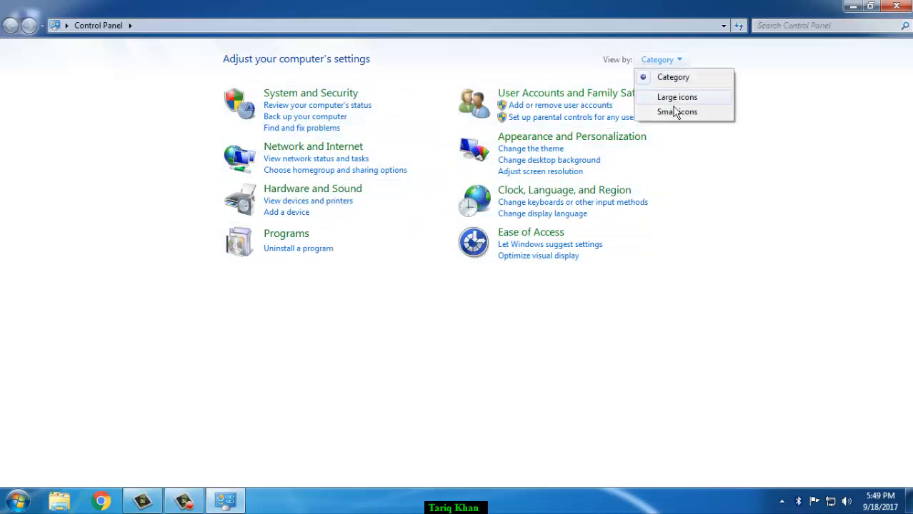
pyautogui.click(677, 97)
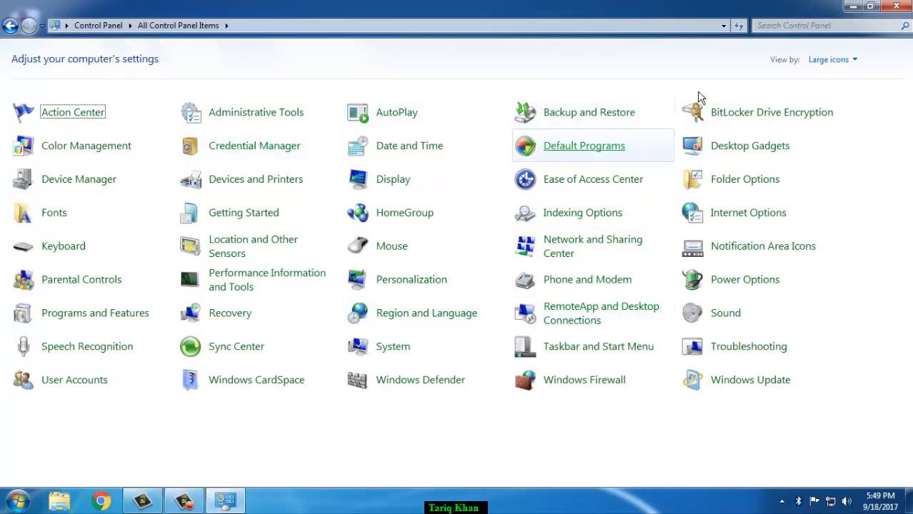
pyautogui.click(829, 60)
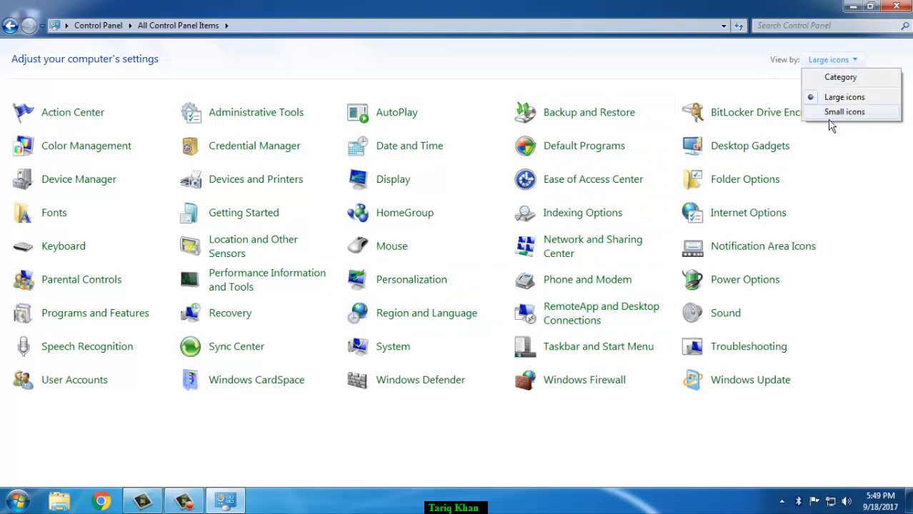
pyautogui.click(829, 112)
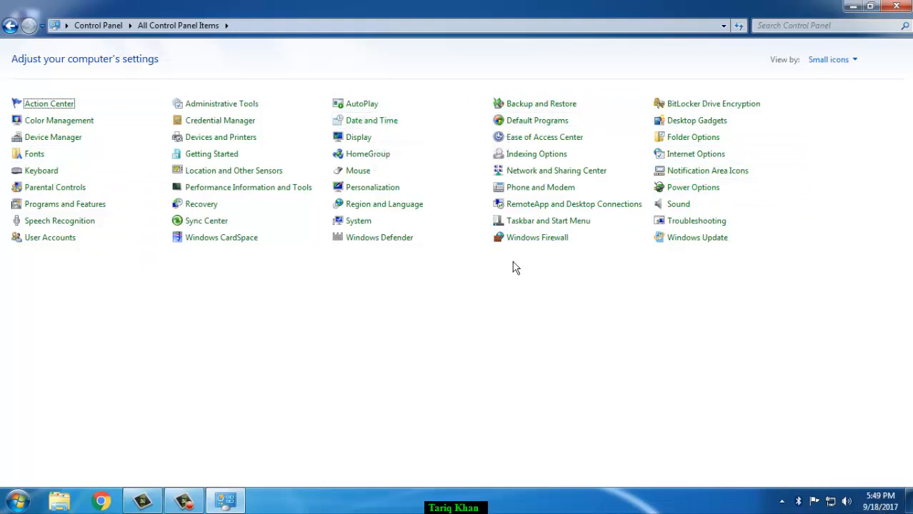
# Open the Date and Time settings from the taskbar clock and close them
pyautogui.click(880, 501)
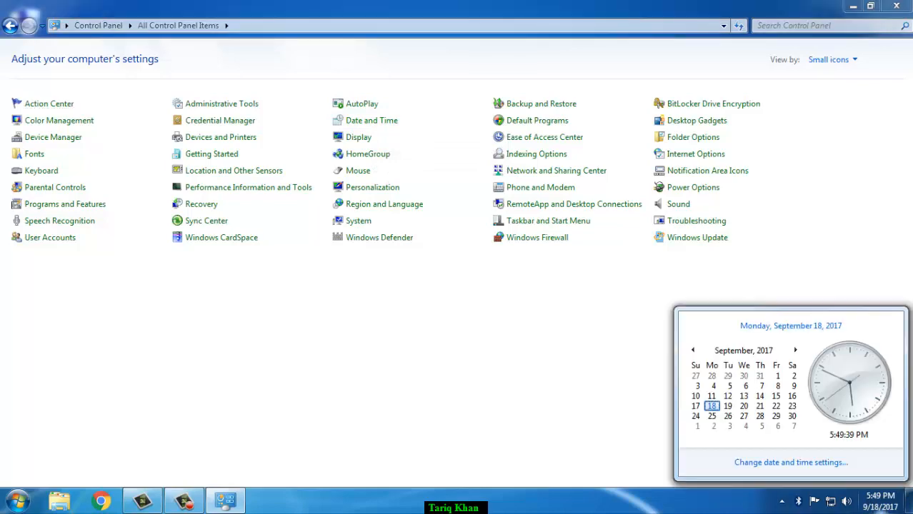
pyautogui.click(793, 463)
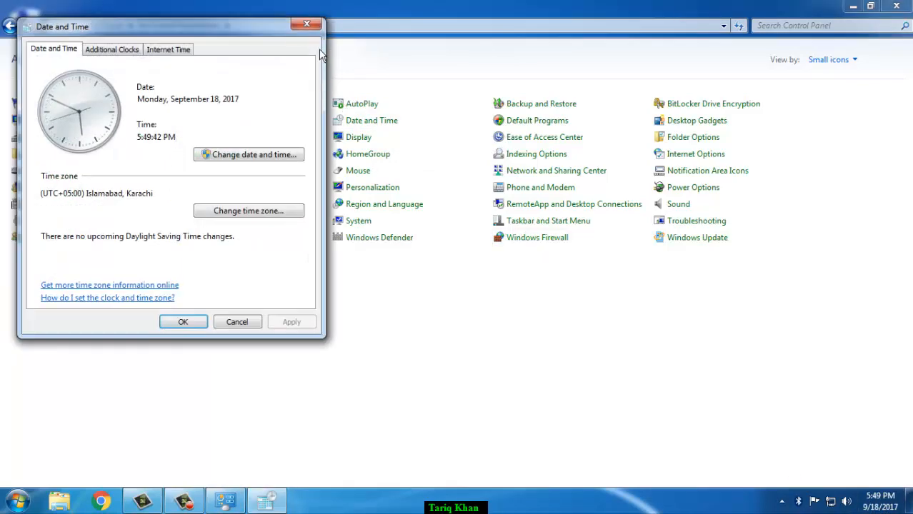
pyautogui.click(307, 25)
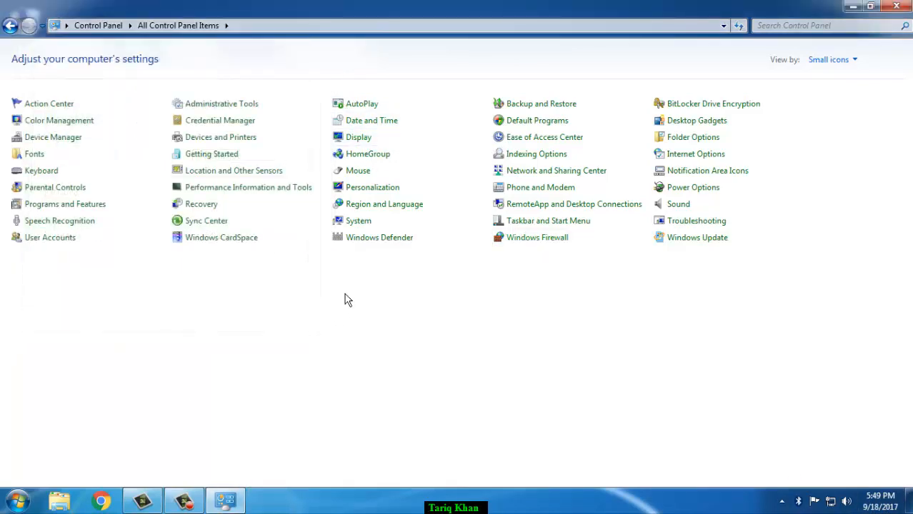
# Run the timedate applet from the Run dialog to open Date and Time, and close it
pyautogui.press('super+r')
pyautogui.write('t')
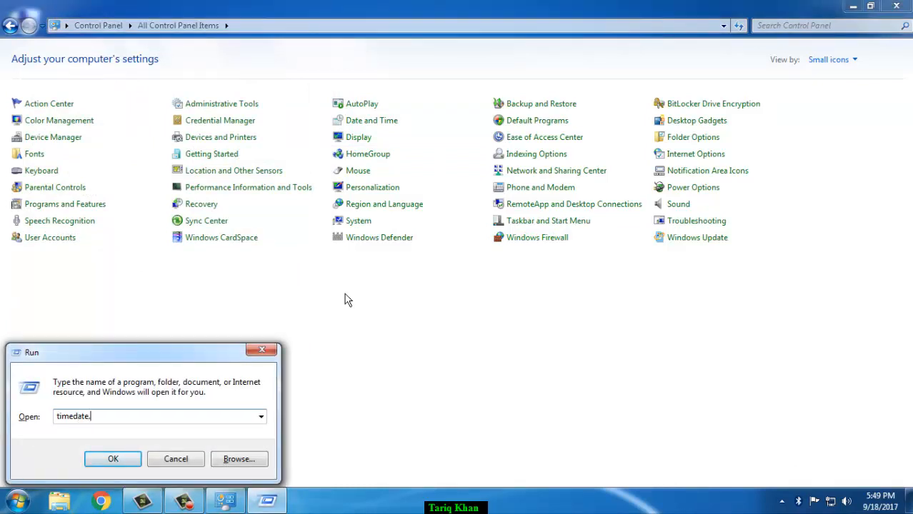
pyautogui.press('Return')
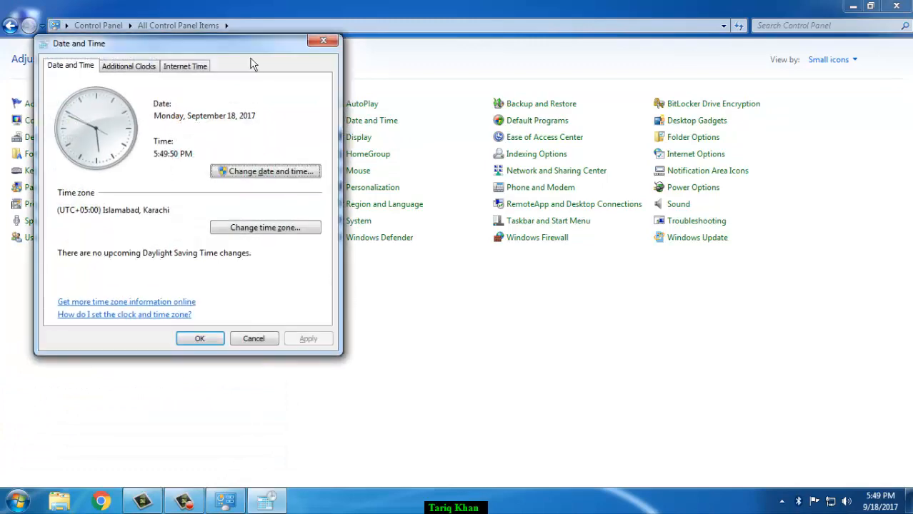
pyautogui.click(323, 43)
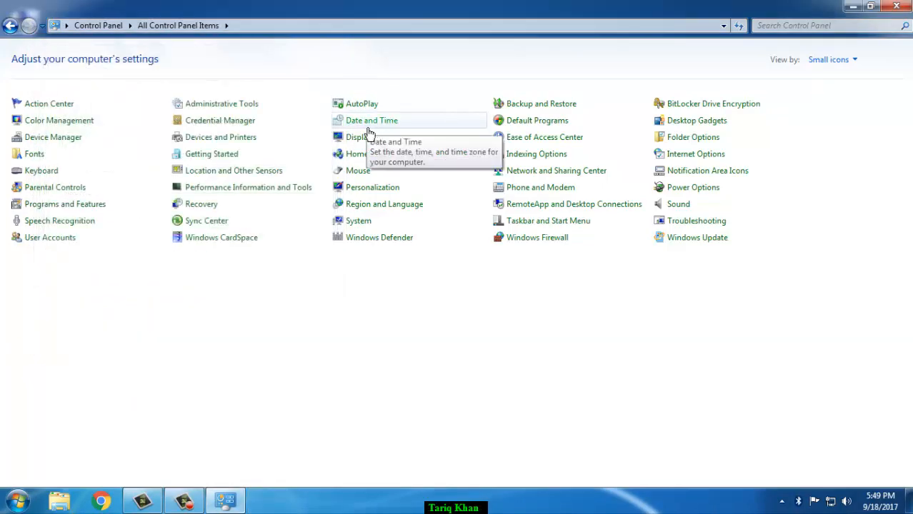
# Open Date and Time from the Control Panel and change the system date to October 3, 2017
pyautogui.click(368, 130)
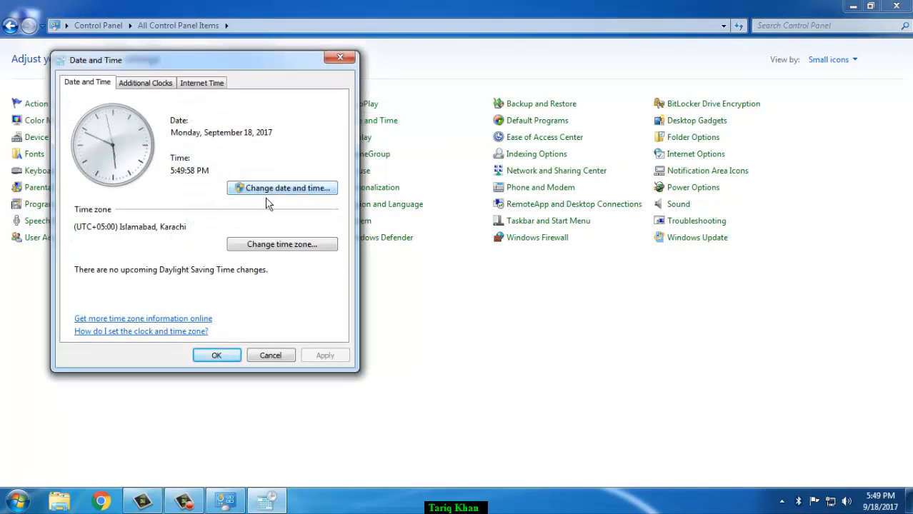
pyautogui.click(295, 200)
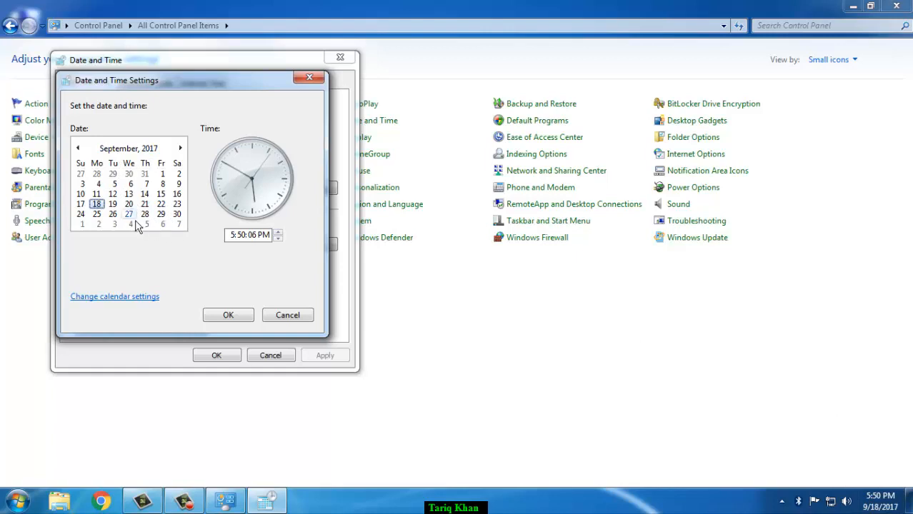
pyautogui.click(182, 150)
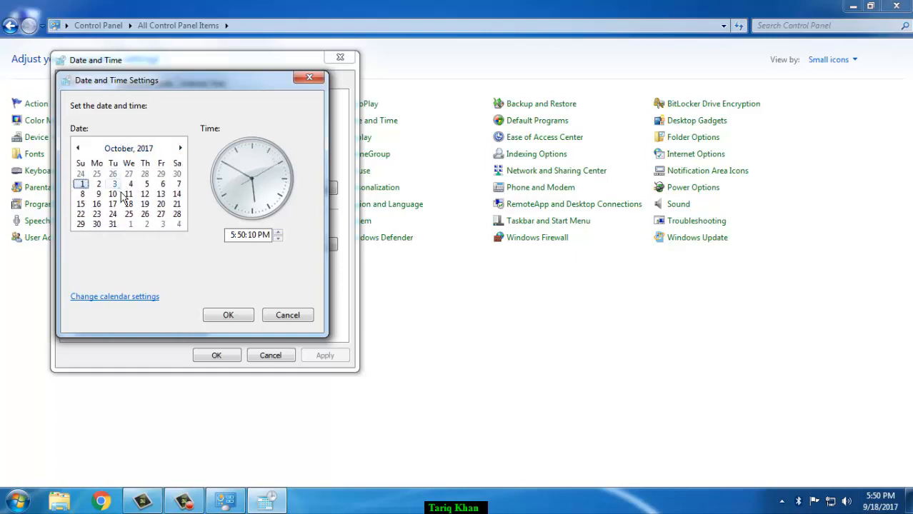
pyautogui.click(115, 184)
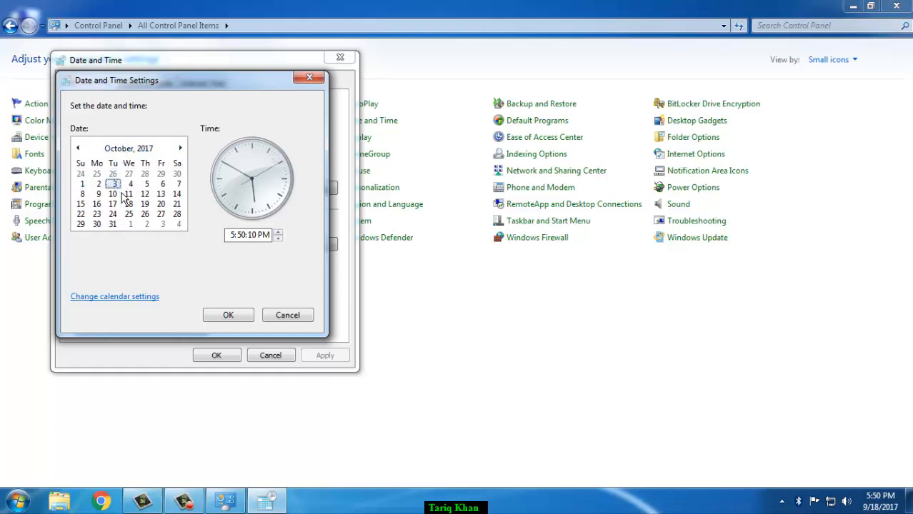
pyautogui.click(237, 322)
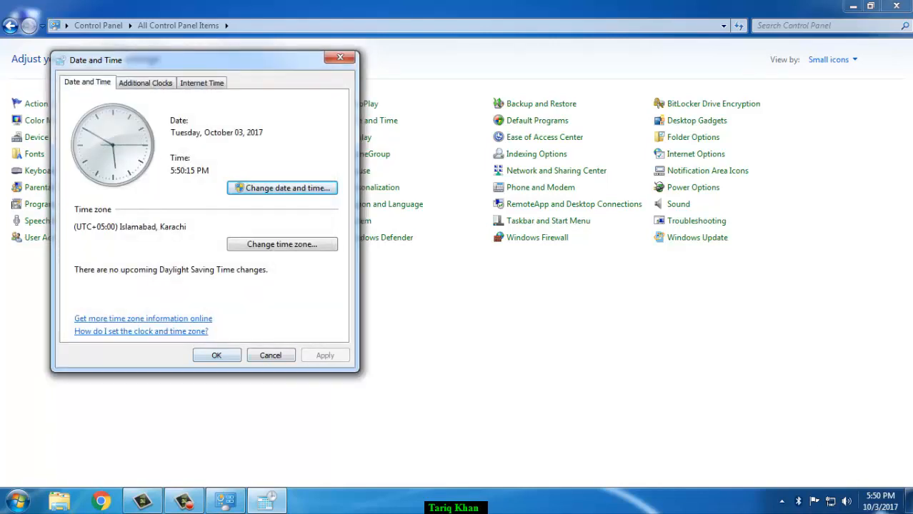
pyautogui.moveTo(881, 502)
# Select September 18, 2017 as the date in the Date and Time Settings
pyautogui.click(275, 189)
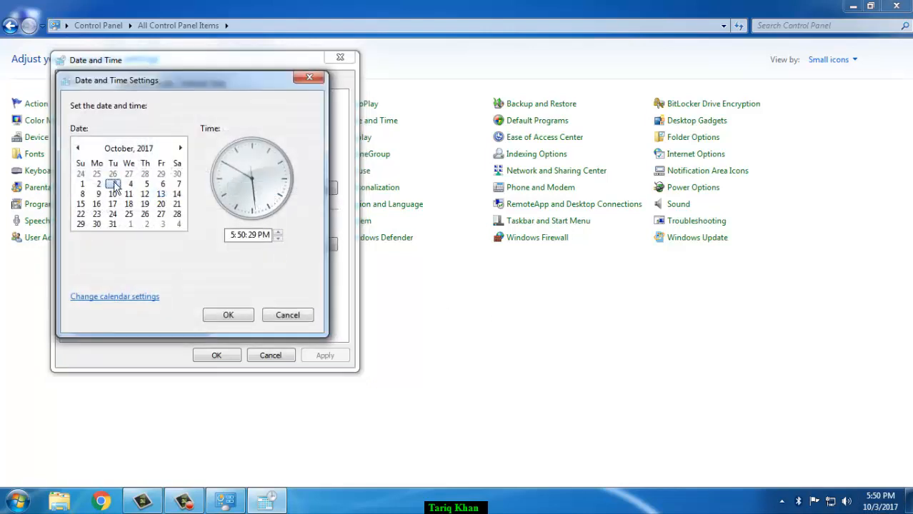
pyautogui.click(78, 148)
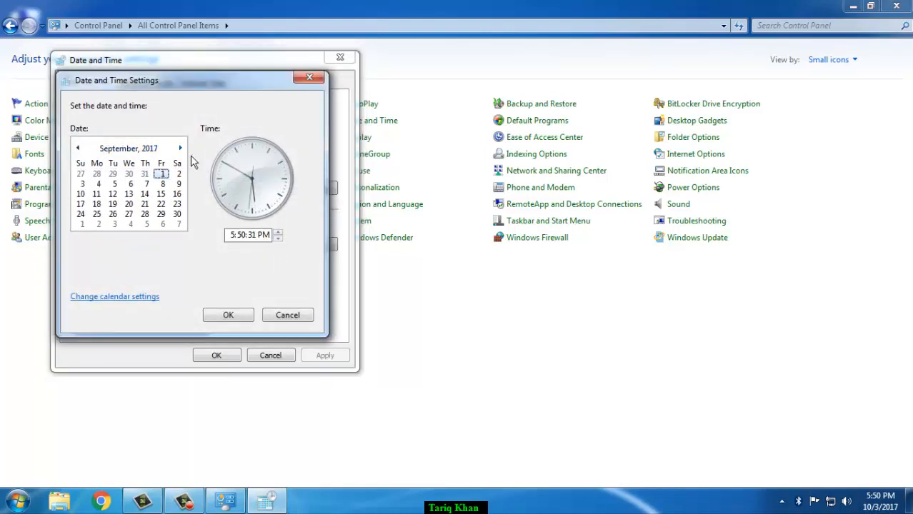
pyautogui.click(97, 204)
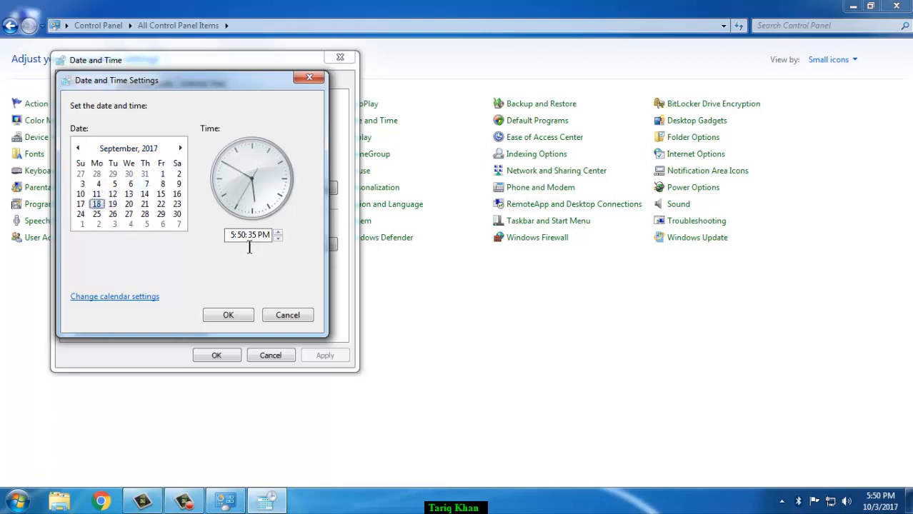
# Adjust the hour and minute fields of the system time to 5:50:38 PM and apply the date and time settings
pyautogui.click(232, 235)
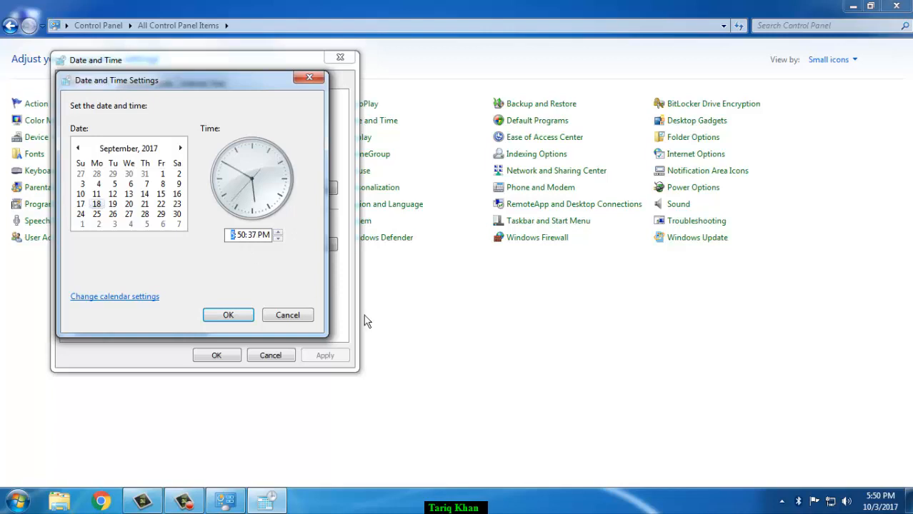
pyautogui.click(278, 233)
pyautogui.click(279, 233)
pyautogui.write('4')
pyautogui.click(278, 233)
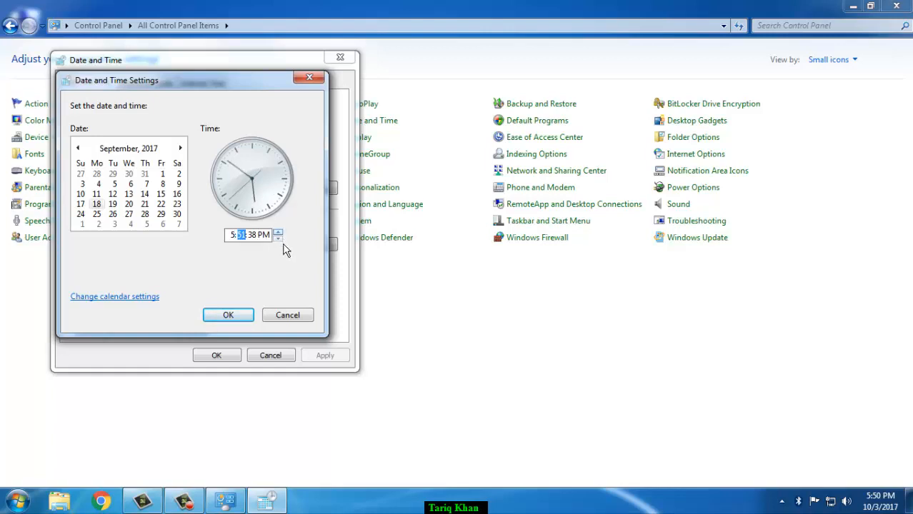
pyautogui.click(281, 240)
pyautogui.press('Right')
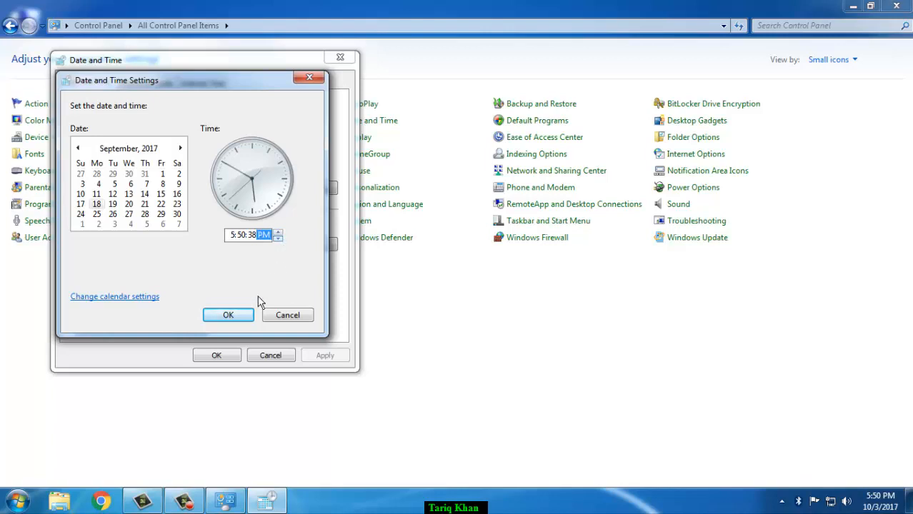
pyautogui.click(241, 319)
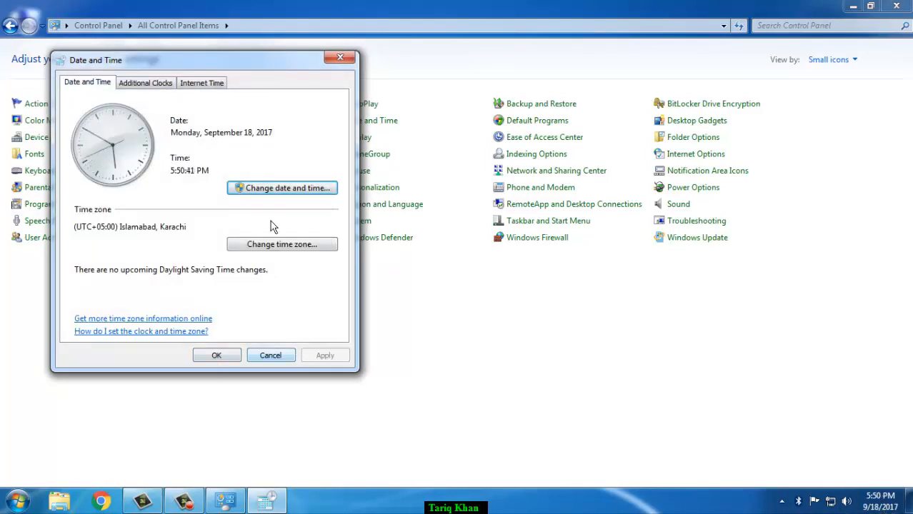
# Open the calendar settings from the date and time settings and apply yyyy-MM-dd as the short date format
pyautogui.click(265, 200)
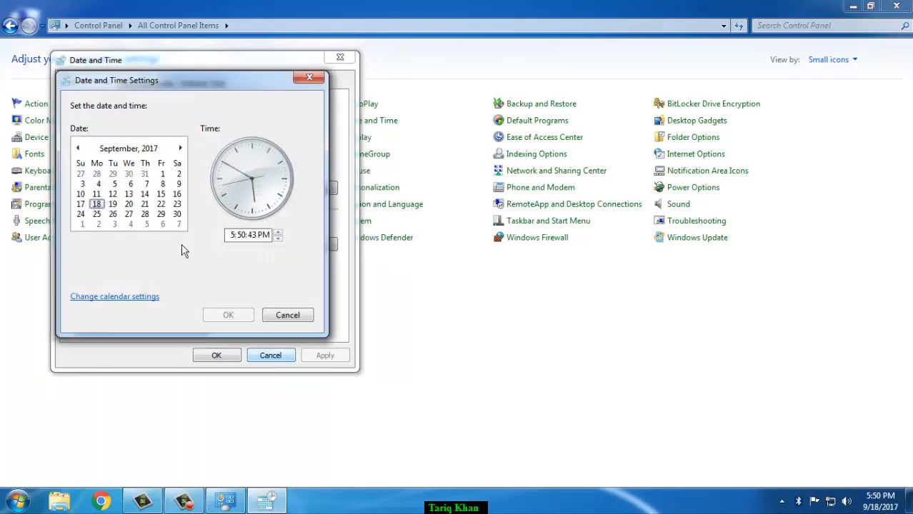
pyautogui.click(118, 298)
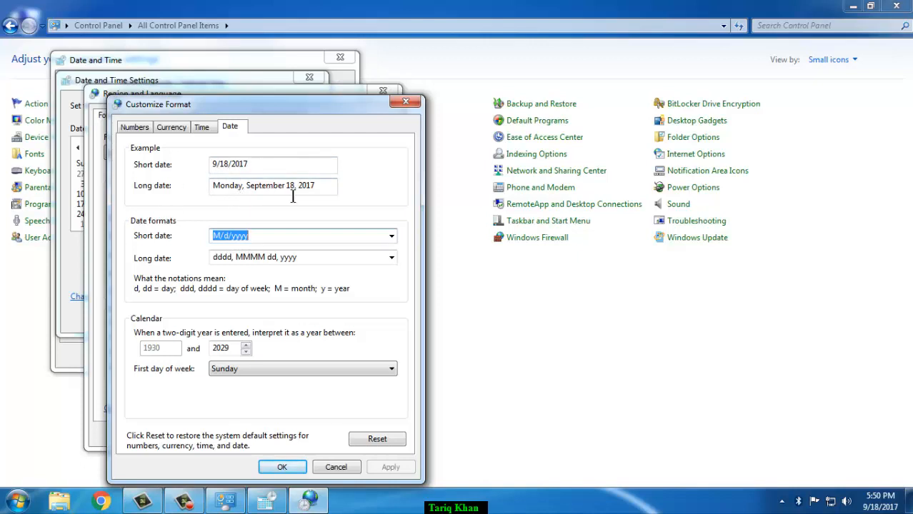
pyautogui.moveTo(888, 509)
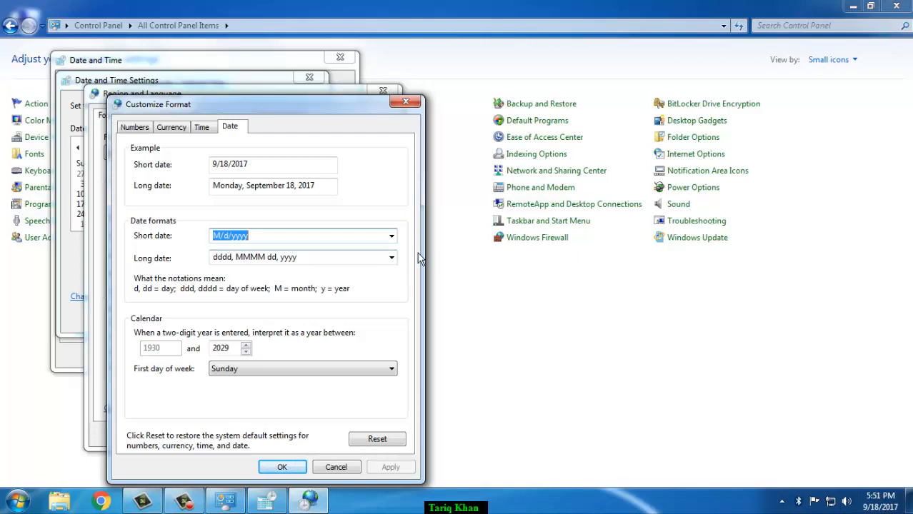
pyautogui.click(392, 236)
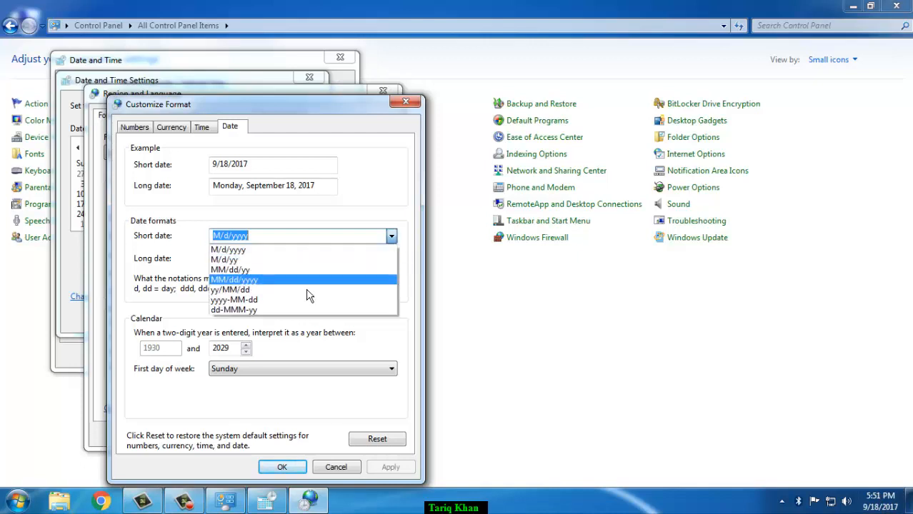
pyautogui.click(245, 301)
pyautogui.click(397, 473)
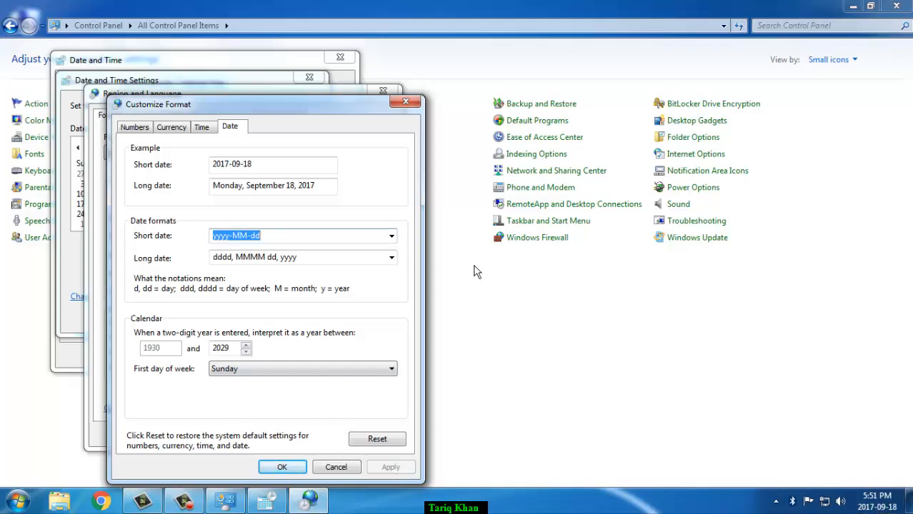
# Set the short date format back to M/d/yyyy and apply it
pyautogui.click(392, 235)
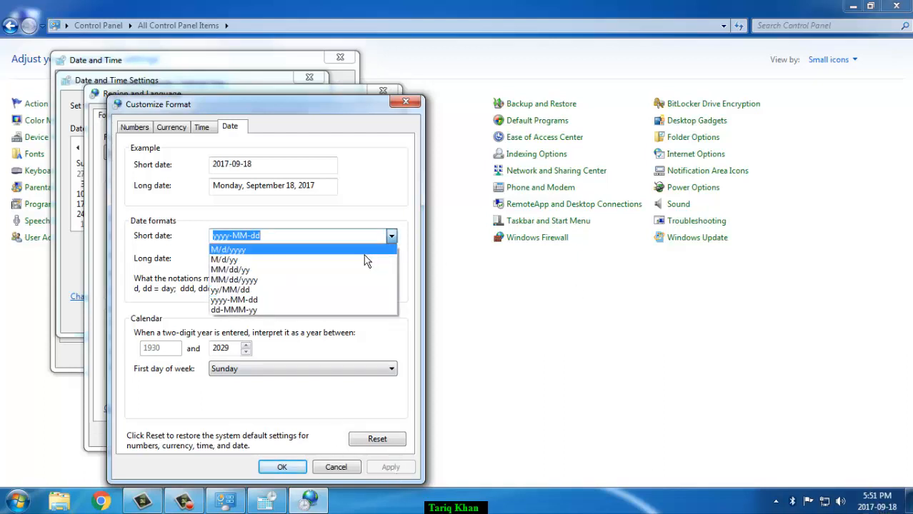
pyautogui.click(365, 253)
pyautogui.click(390, 470)
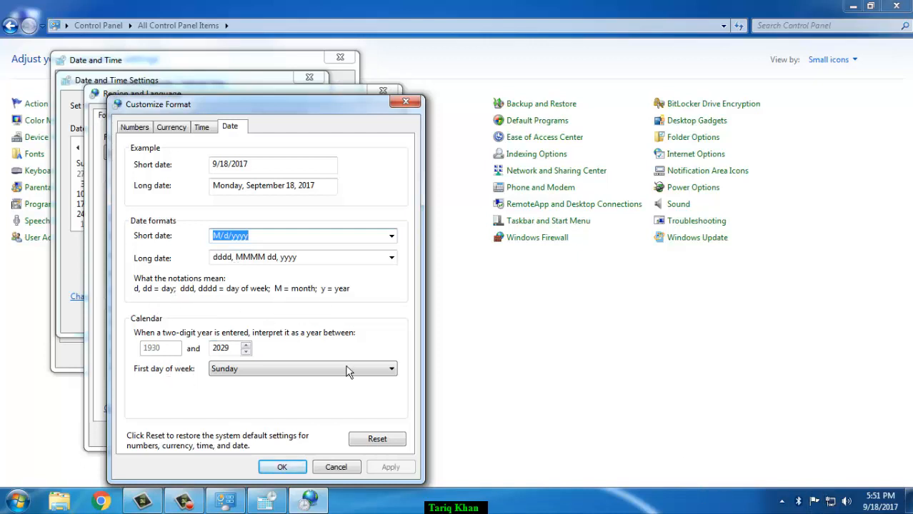
# Look at the taskbar clock's calendar, the first day of week choices and the two-digit year range in the date format settings
pyautogui.click(880, 501)
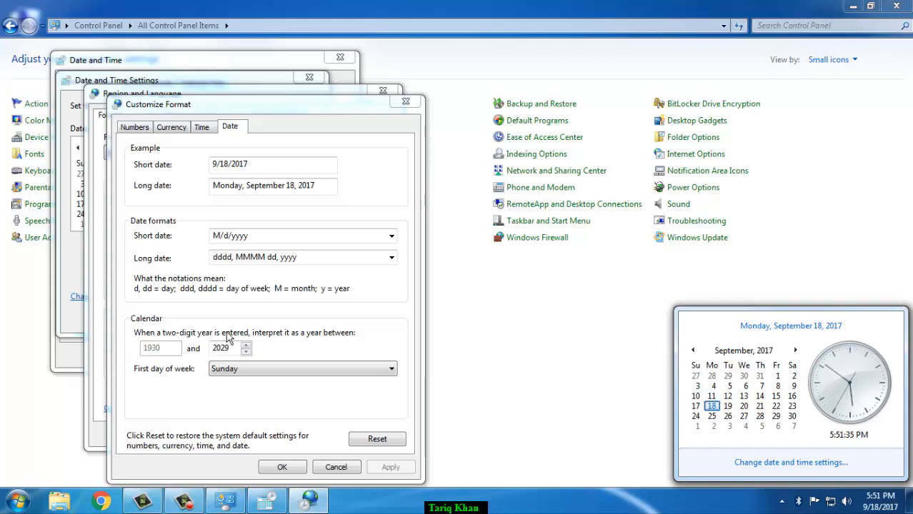
pyautogui.click(237, 371)
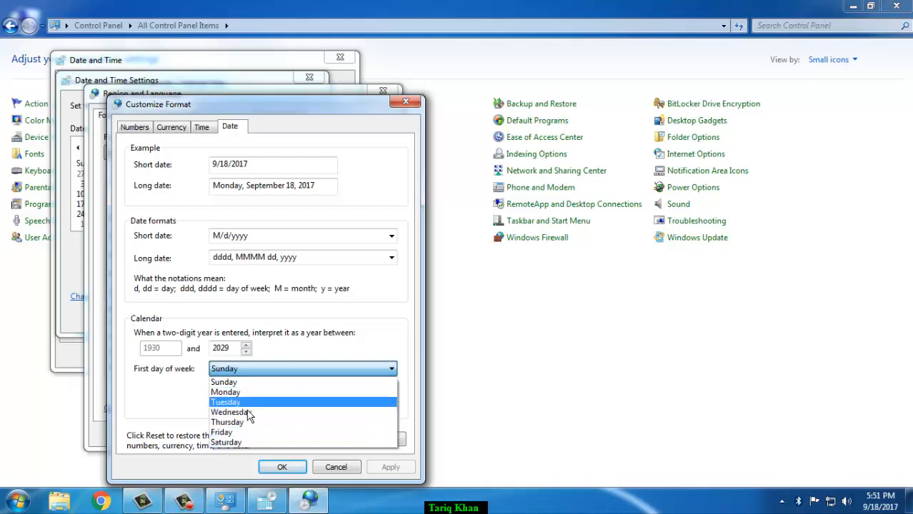
pyautogui.click(185, 392)
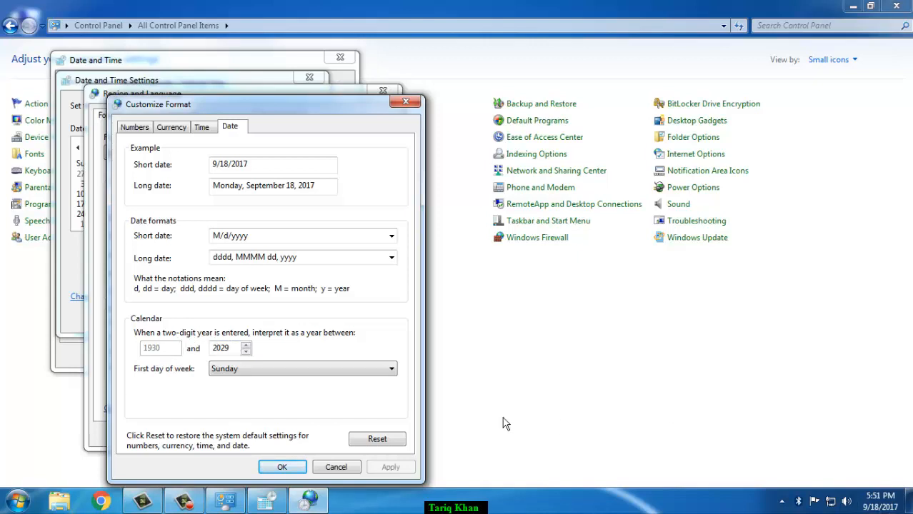
pyautogui.click(247, 351)
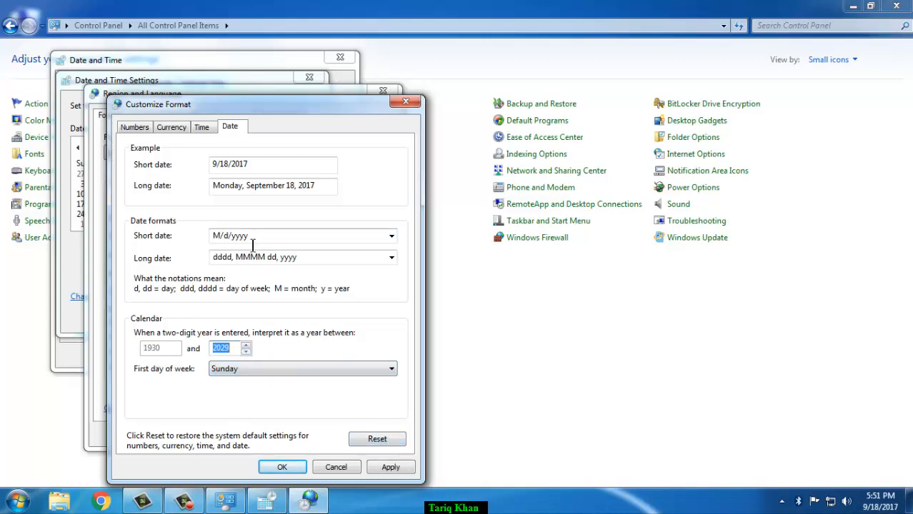
# Select MM/dd/yyyy as the short date format, then reset all customizations of the current format to the system defaults
pyautogui.click(392, 238)
pyautogui.click(363, 285)
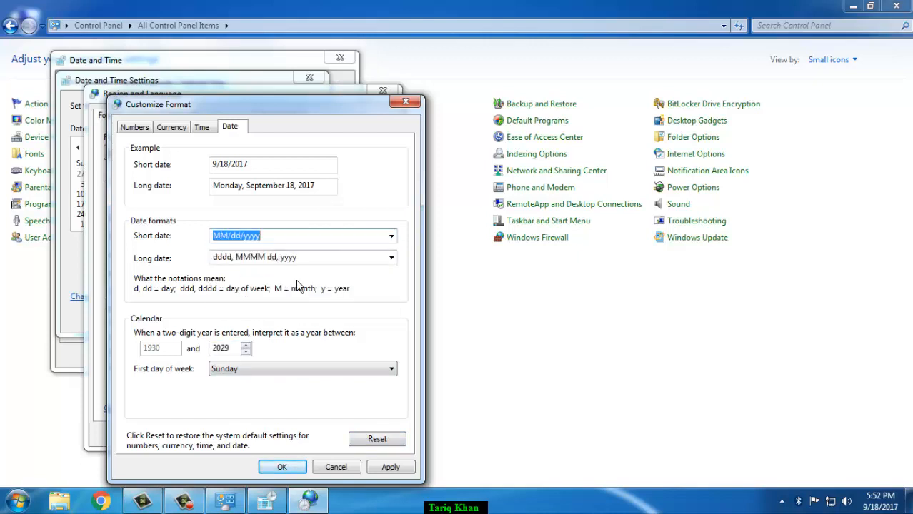
pyautogui.click(385, 443)
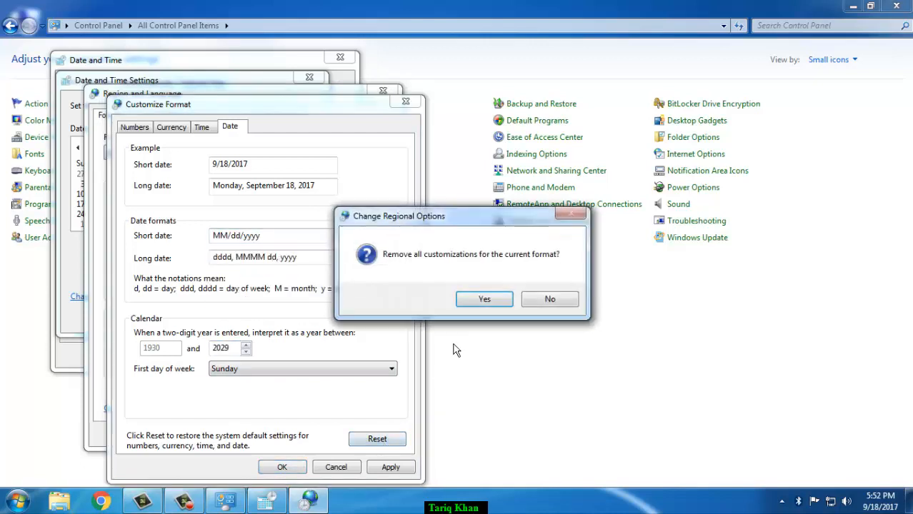
pyautogui.click(485, 299)
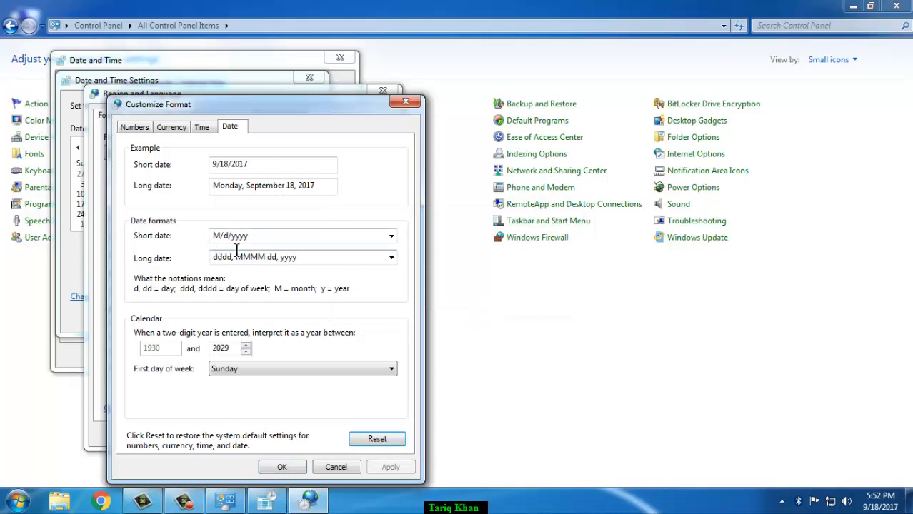
# Set the short time format to HH:mm and apply it
pyautogui.click(203, 128)
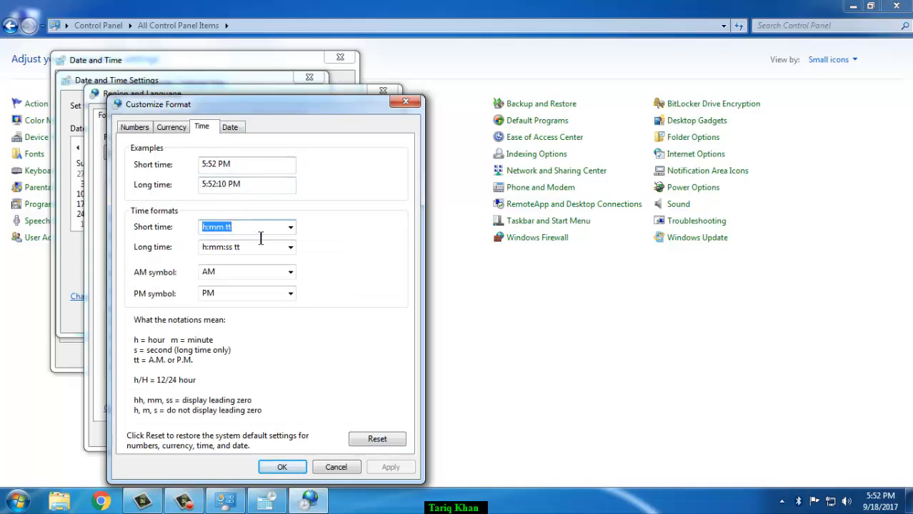
pyautogui.click(291, 228)
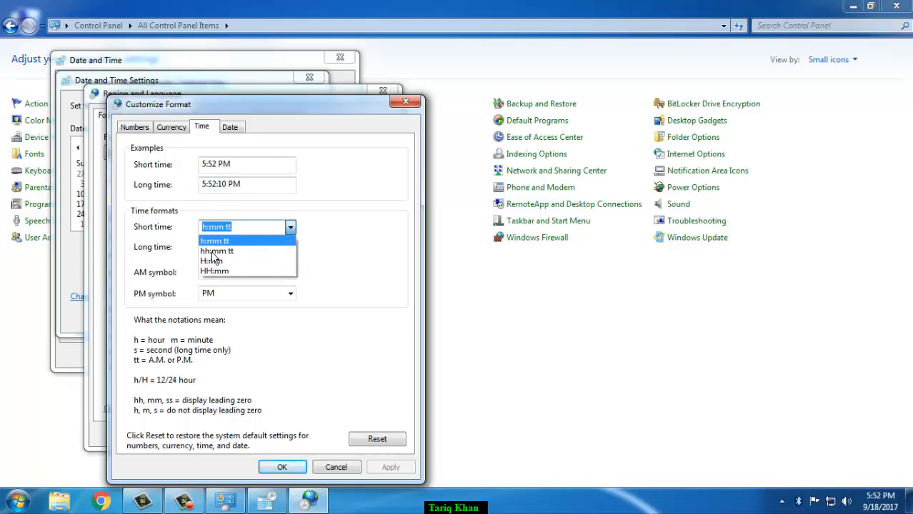
pyautogui.moveTo(874, 508)
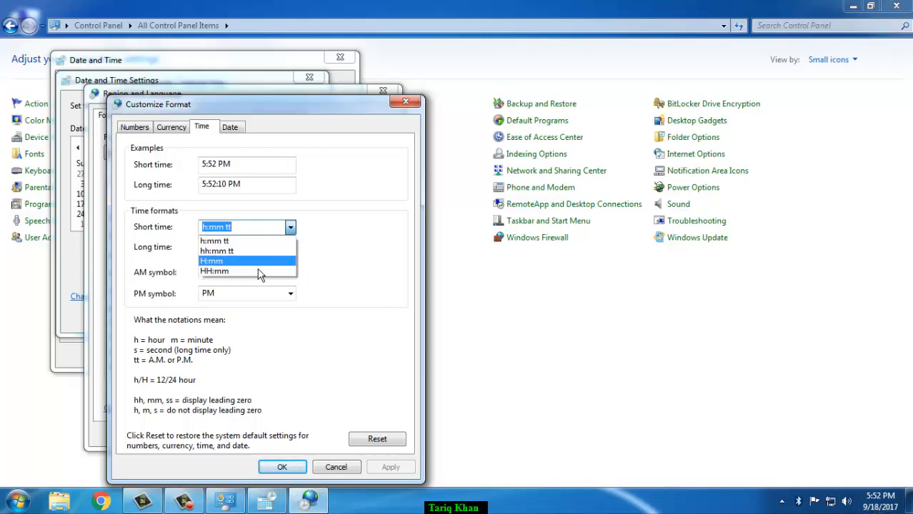
pyautogui.click(223, 277)
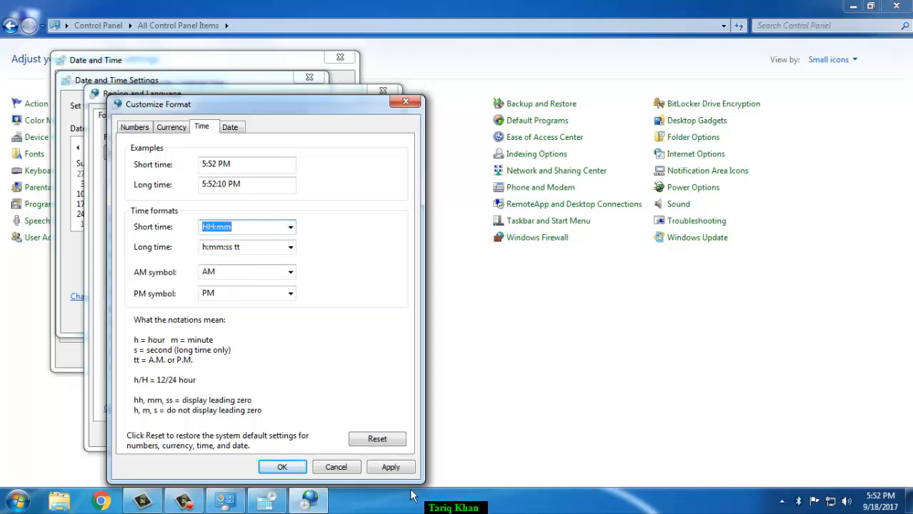
pyautogui.click(391, 470)
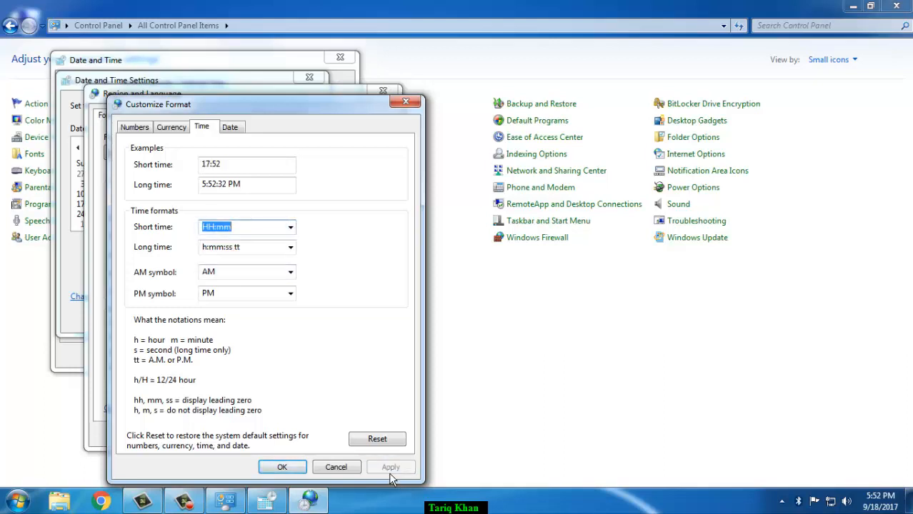
# Accept the format changes and close the Customize Format, Region and Language, Date and Time Settings, and Date and Time dialogs
pyautogui.click(294, 468)
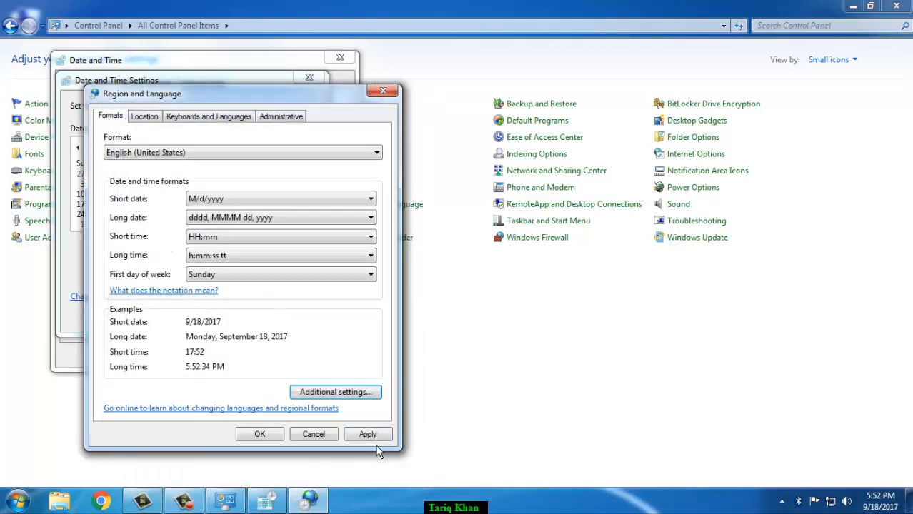
pyautogui.click(369, 437)
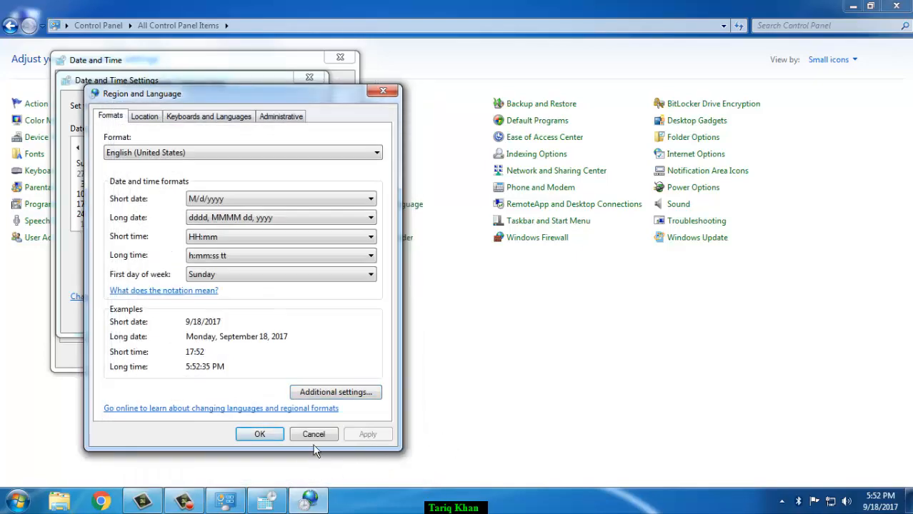
pyautogui.click(259, 435)
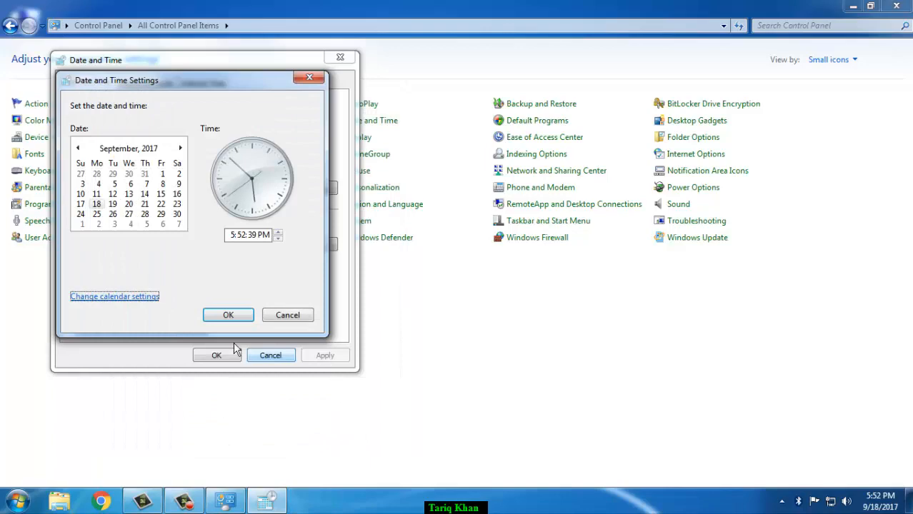
pyautogui.click(237, 317)
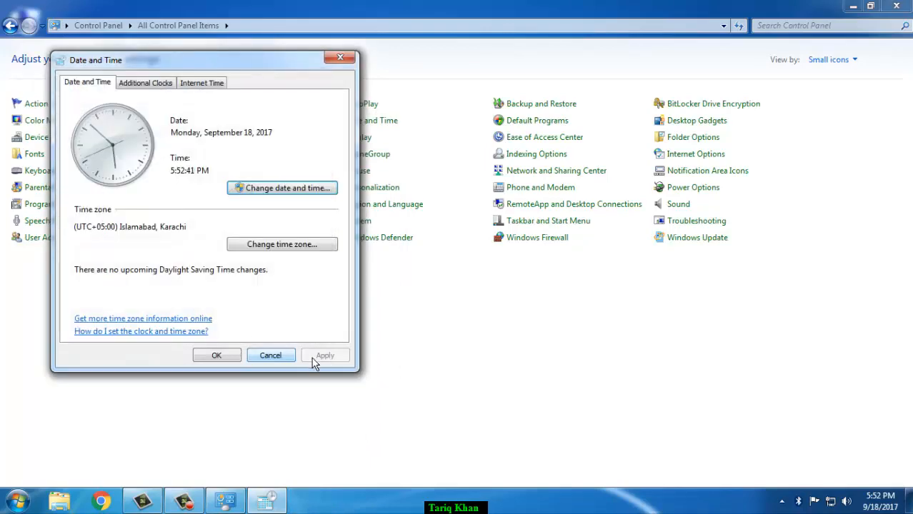
pyautogui.click(223, 357)
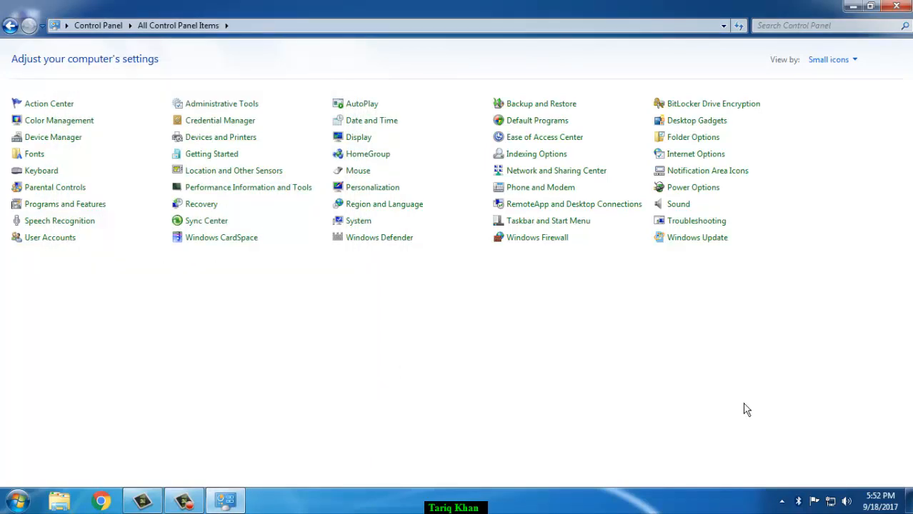
# Reopen the calendar format settings by way of the taskbar clock's date and time settings
pyautogui.click(880, 502)
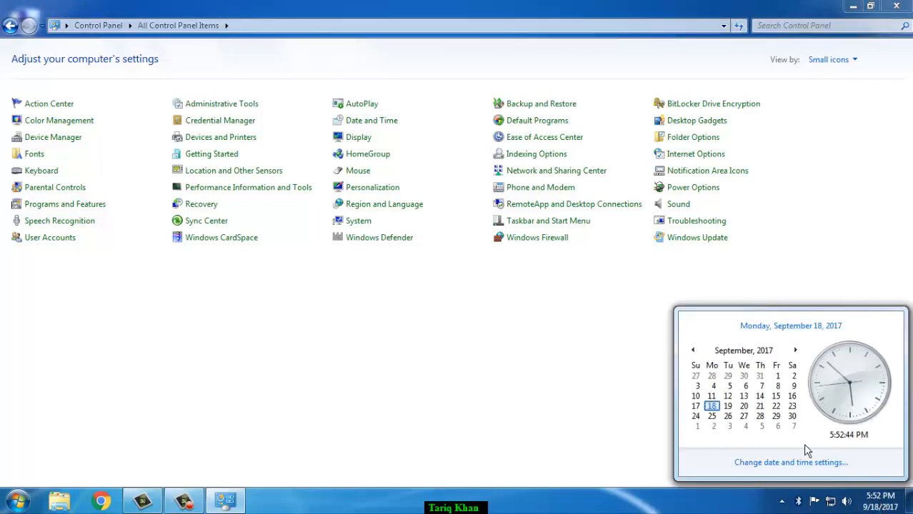
pyautogui.click(771, 465)
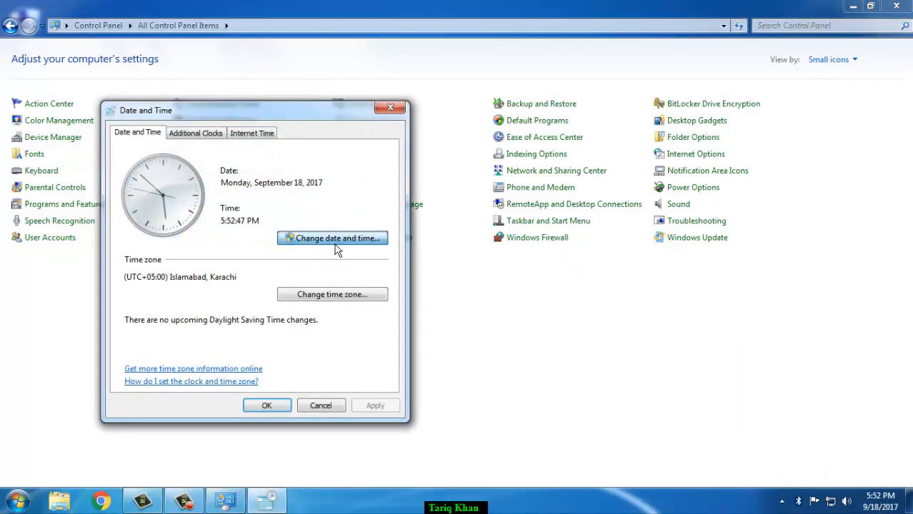
pyautogui.click(336, 245)
pyautogui.click(183, 350)
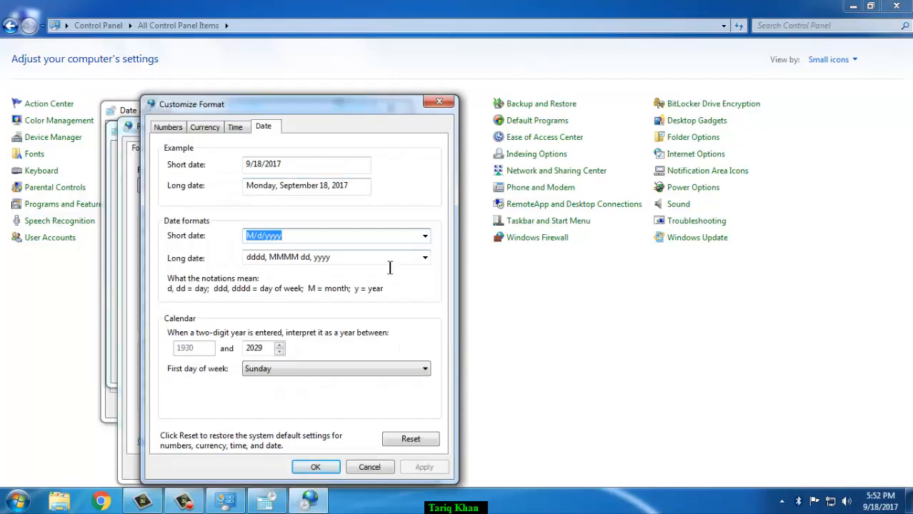
# Set the short time format back to h:mm tt and apply it
pyautogui.click(238, 133)
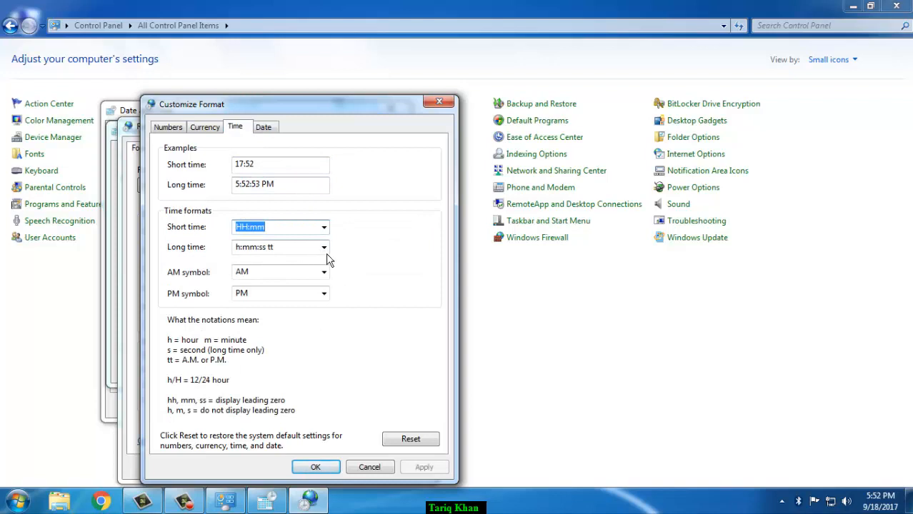
pyautogui.click(326, 230)
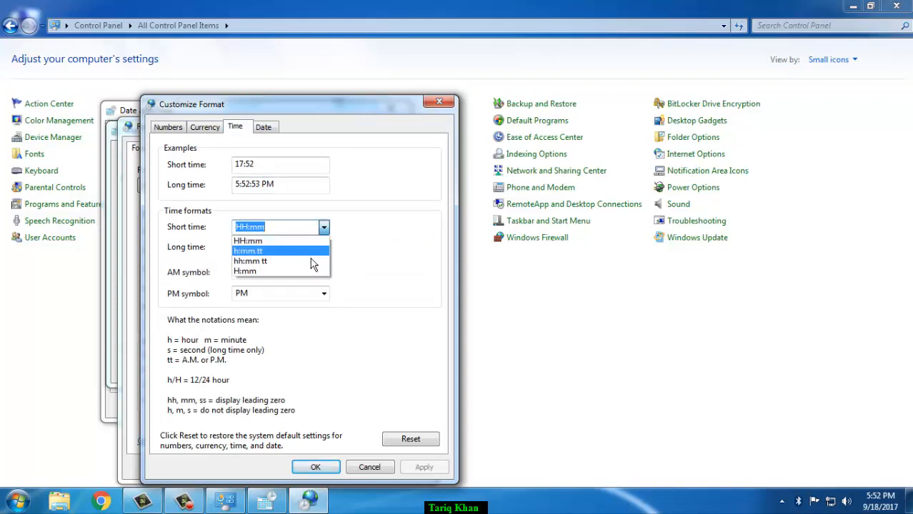
pyautogui.click(312, 254)
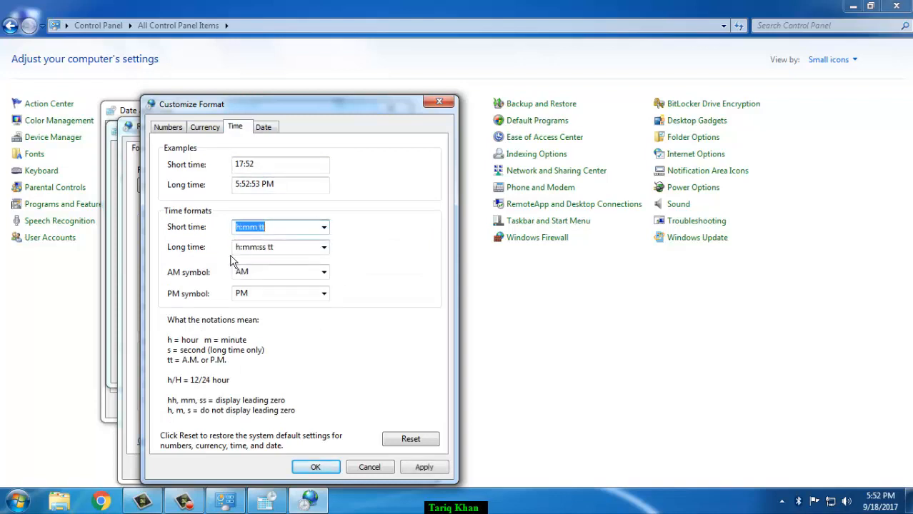
pyautogui.click(423, 468)
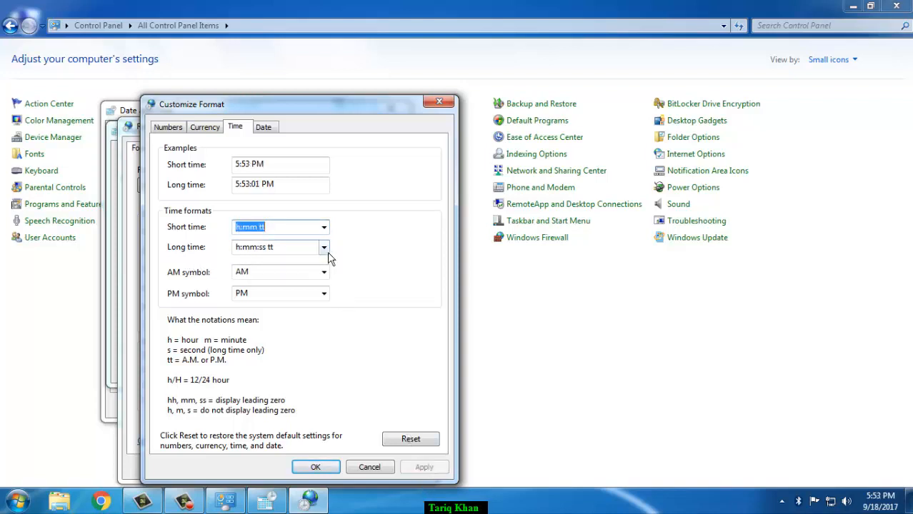
# Set the long time format to HH:mm:ss and apply it
pyautogui.click(327, 251)
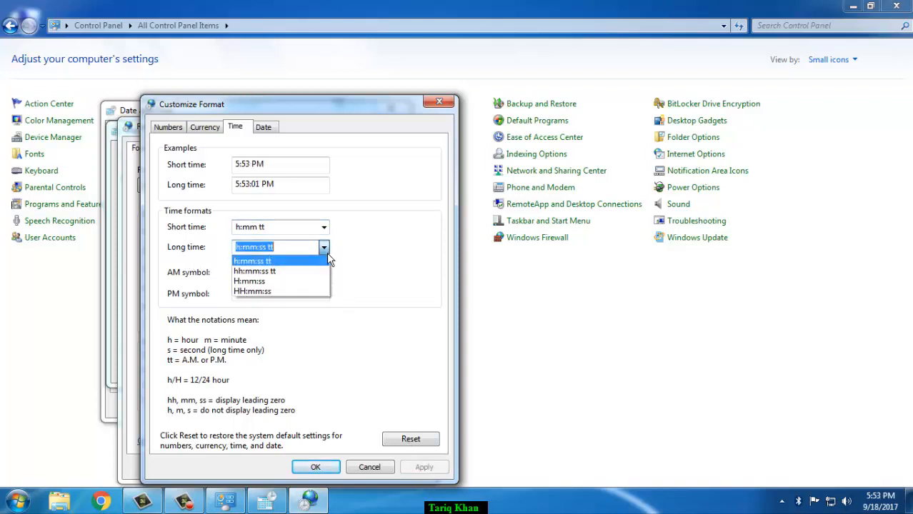
pyautogui.click(286, 294)
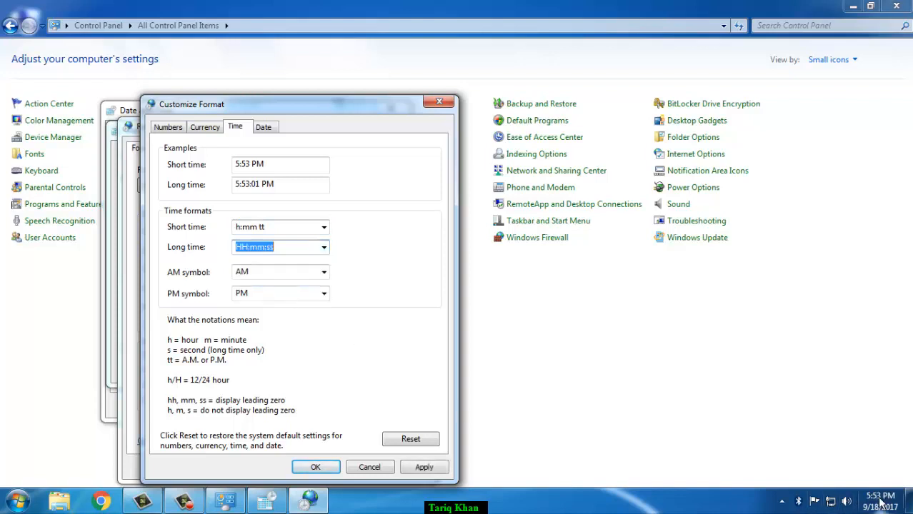
pyautogui.moveTo(881, 506)
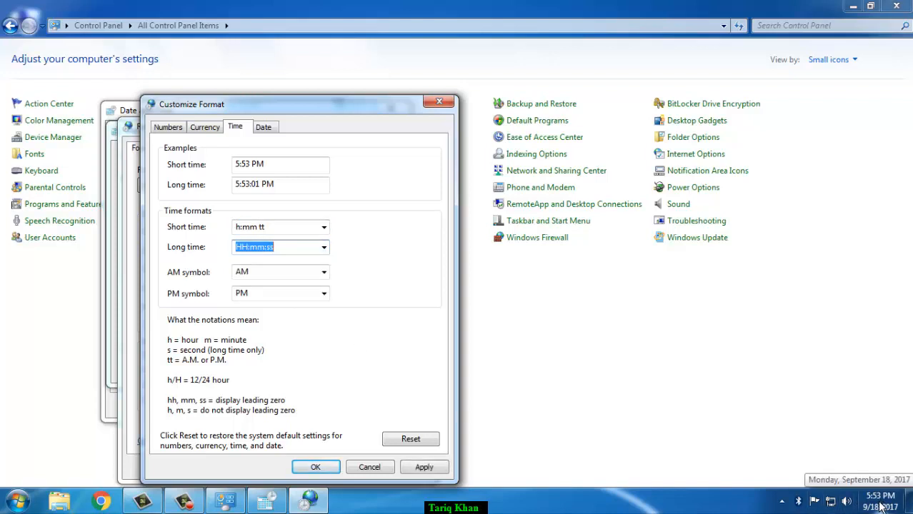
pyautogui.click(430, 475)
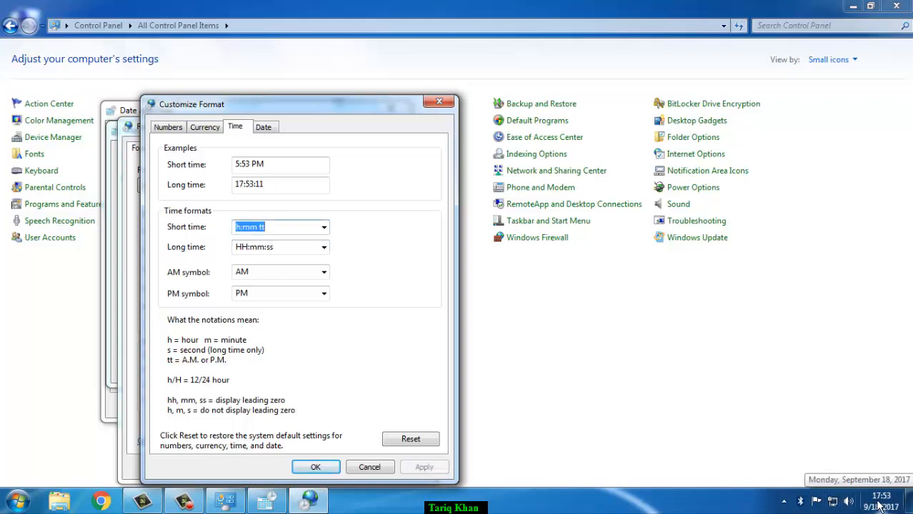
# Set the long time format back to h:mm:ss tt and apply it
pyautogui.click(324, 247)
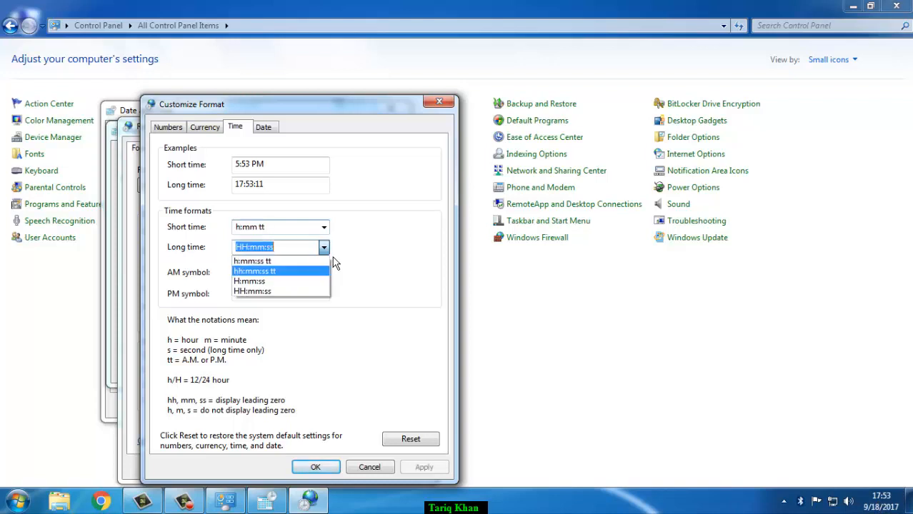
pyautogui.click(318, 261)
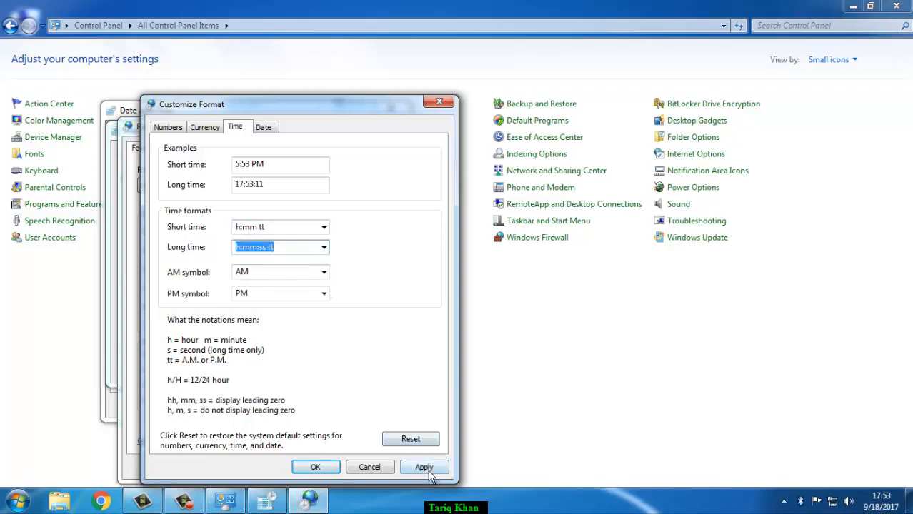
pyautogui.click(427, 470)
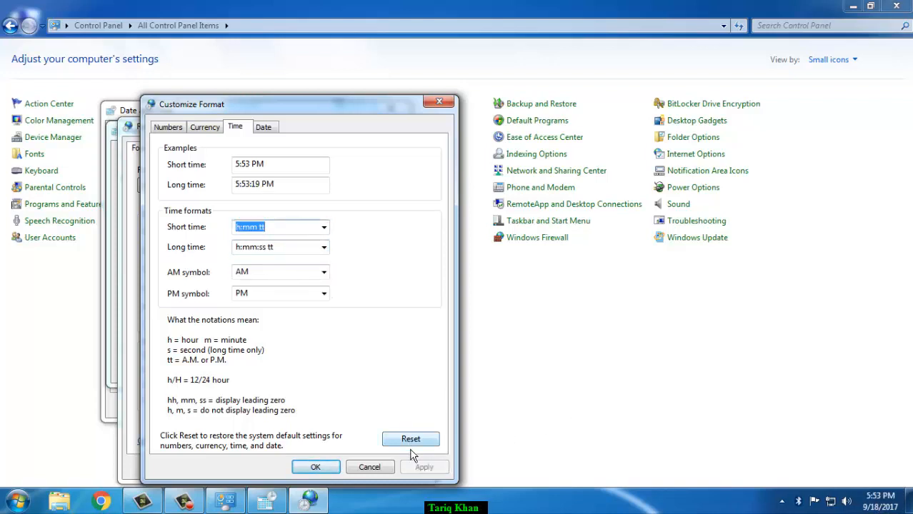
# Review the AM and PM symbol options and the currency and number format settings
pyautogui.click(297, 277)
pyautogui.click(328, 279)
pyautogui.click(328, 278)
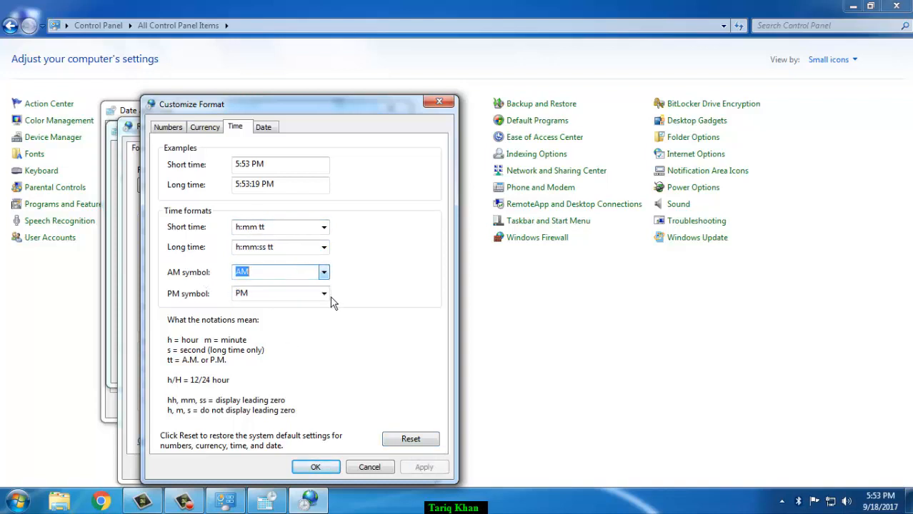
pyautogui.click(328, 295)
pyautogui.click(328, 295)
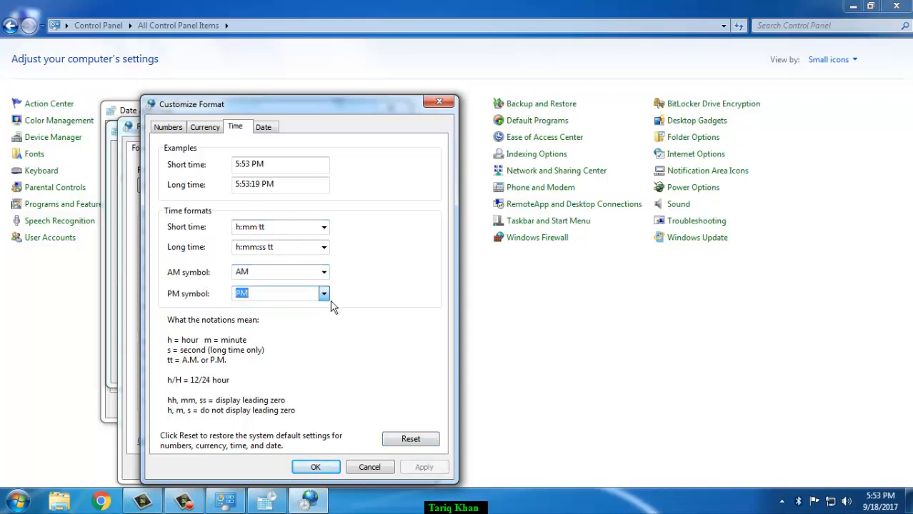
pyautogui.click(212, 134)
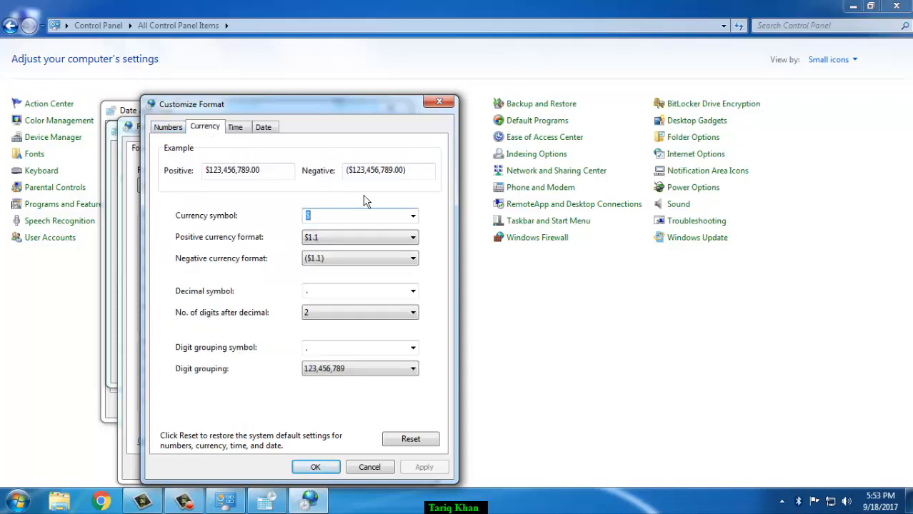
pyautogui.click(170, 129)
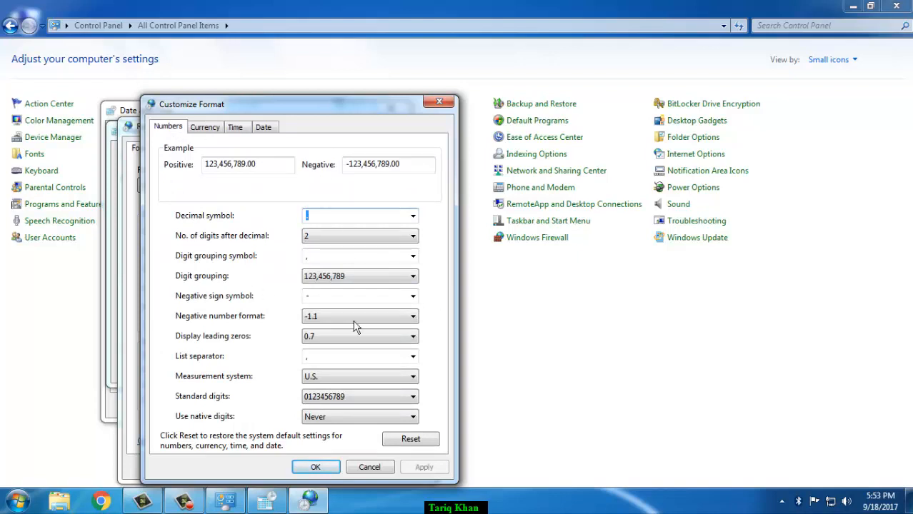
# Confirm the format customization, then review the list of regional formats and the current location setting
pyautogui.click(315, 469)
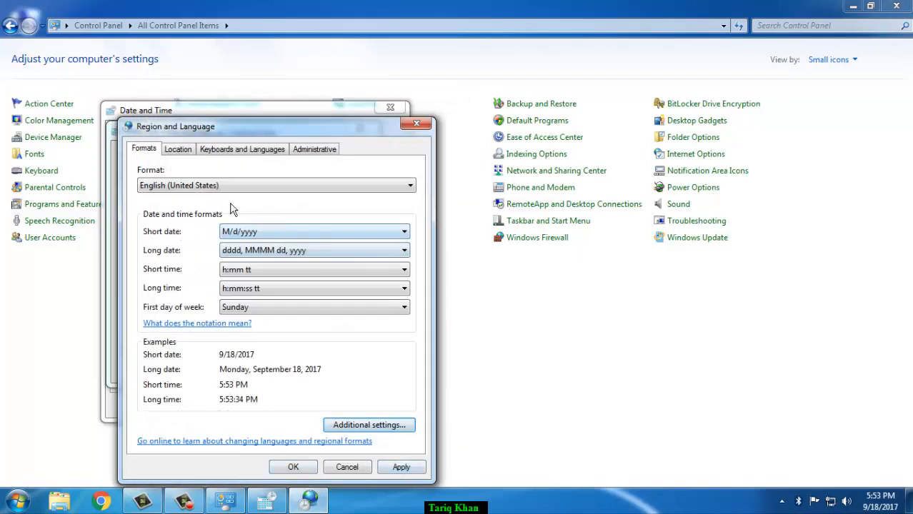
pyautogui.click(175, 187)
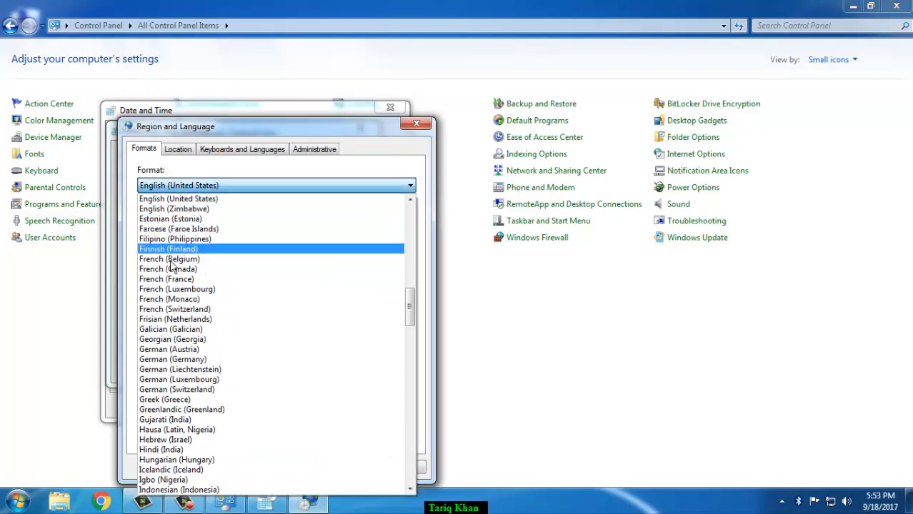
pyautogui.click(179, 184)
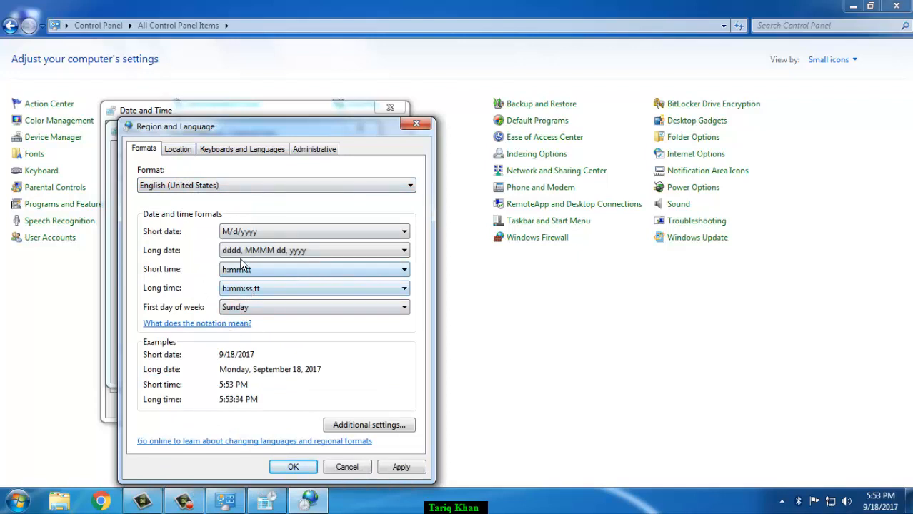
pyautogui.click(187, 150)
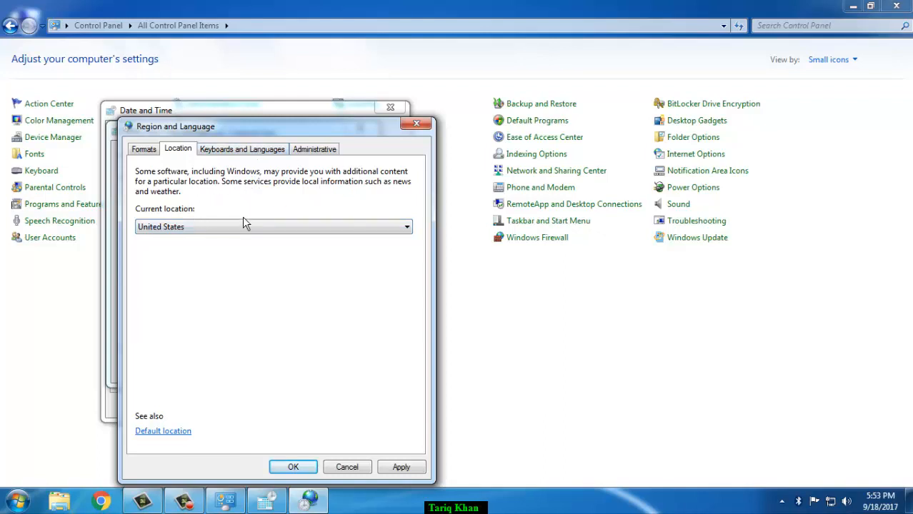
# Review the keyboard services, language bar and advanced key settings of the input languages, then close Text Services and Input Languages
pyautogui.click(239, 150)
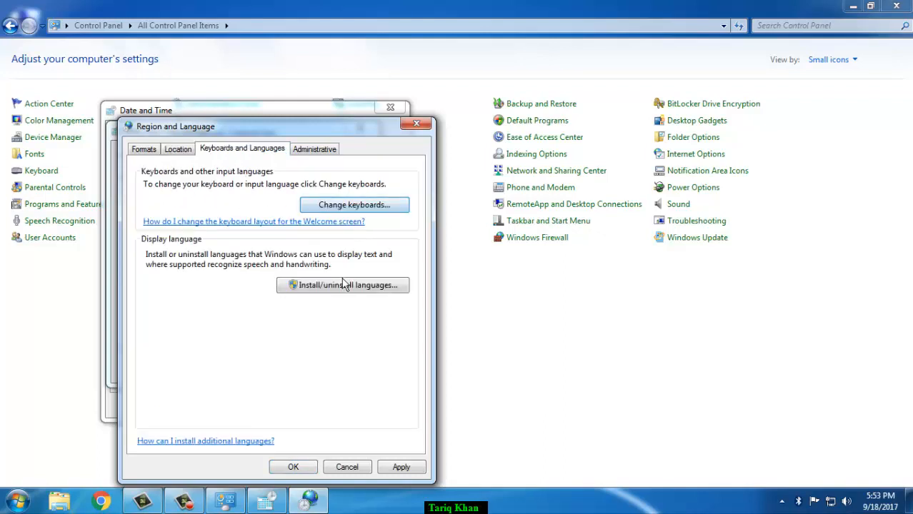
pyautogui.click(345, 211)
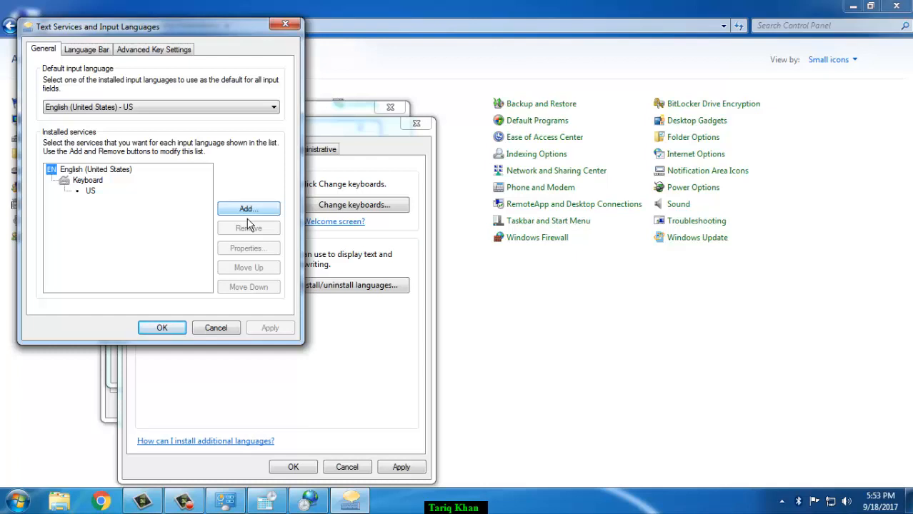
pyautogui.click(87, 48)
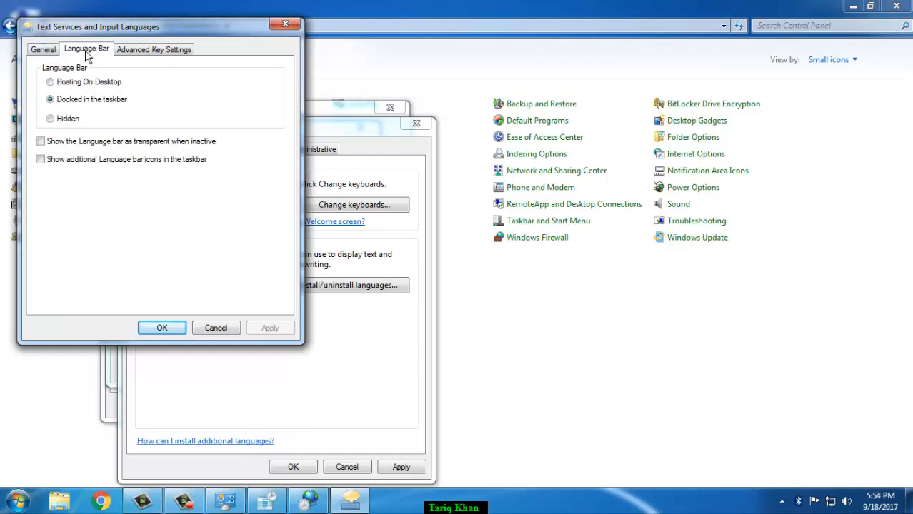
pyautogui.click(150, 51)
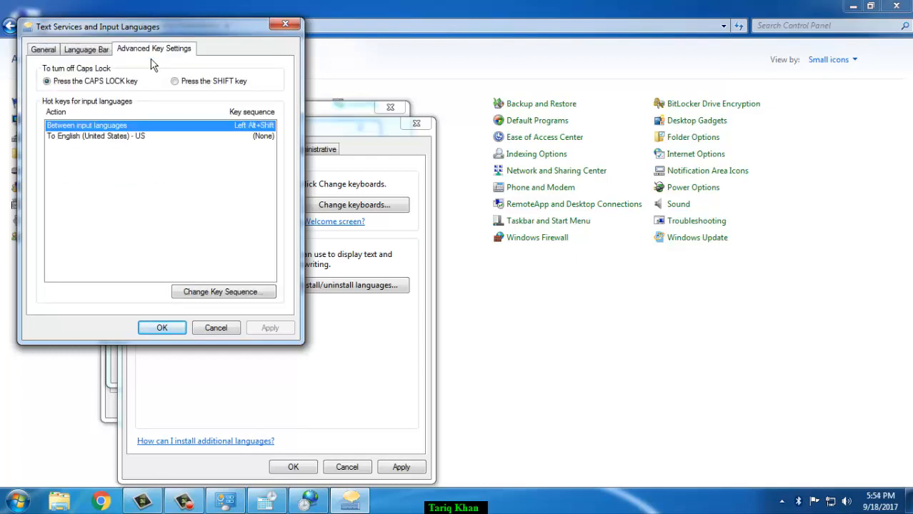
pyautogui.click(289, 32)
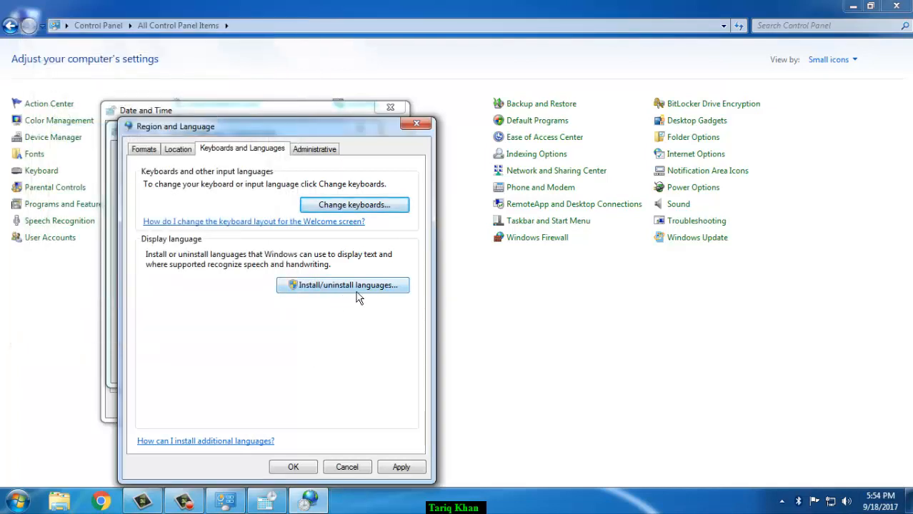
# View the administrative language settings, then close Region and Language and cancel the Date and Time Settings dialog
pyautogui.click(333, 153)
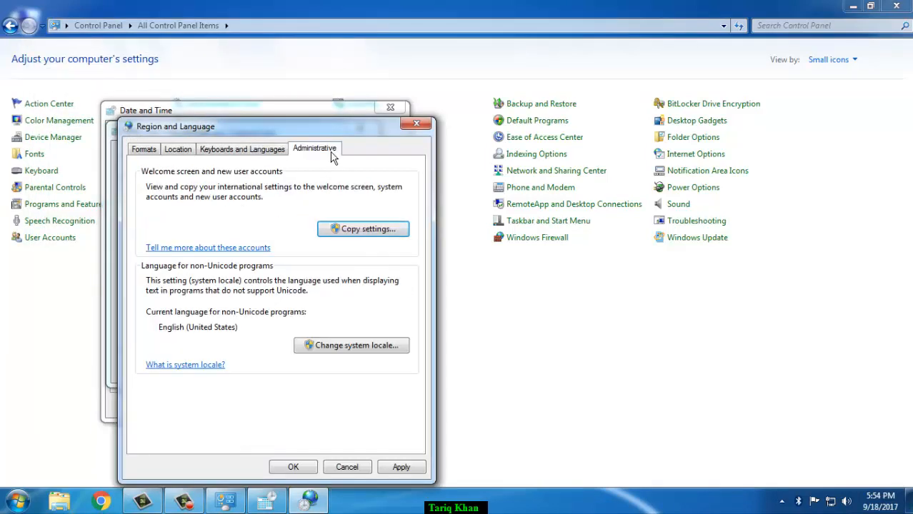
pyautogui.click(416, 123)
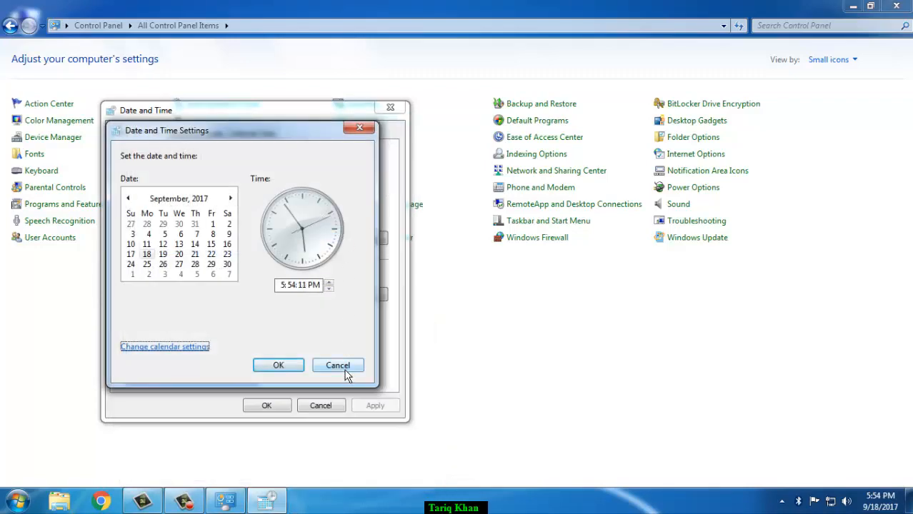
pyautogui.click(343, 373)
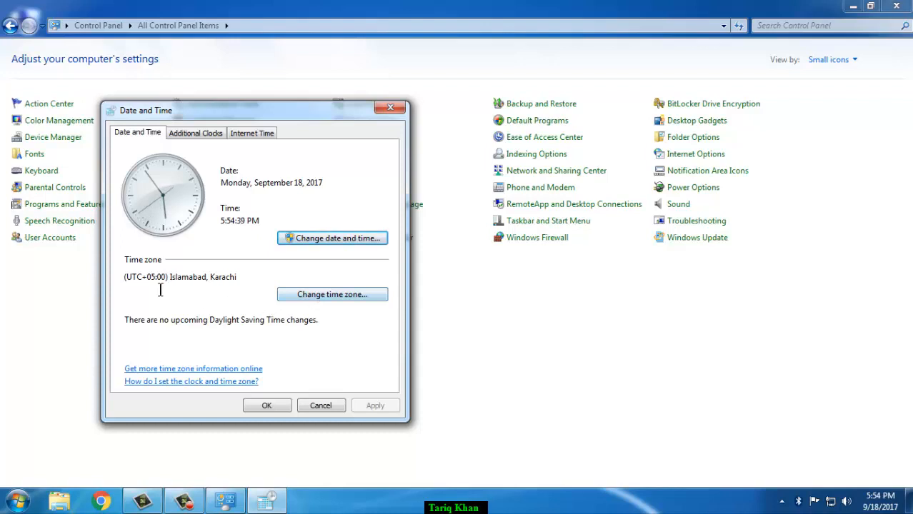
# Browse the available time zones and set the time zone to (UTC+05:00) Islamabad, Karachi
pyautogui.click(343, 299)
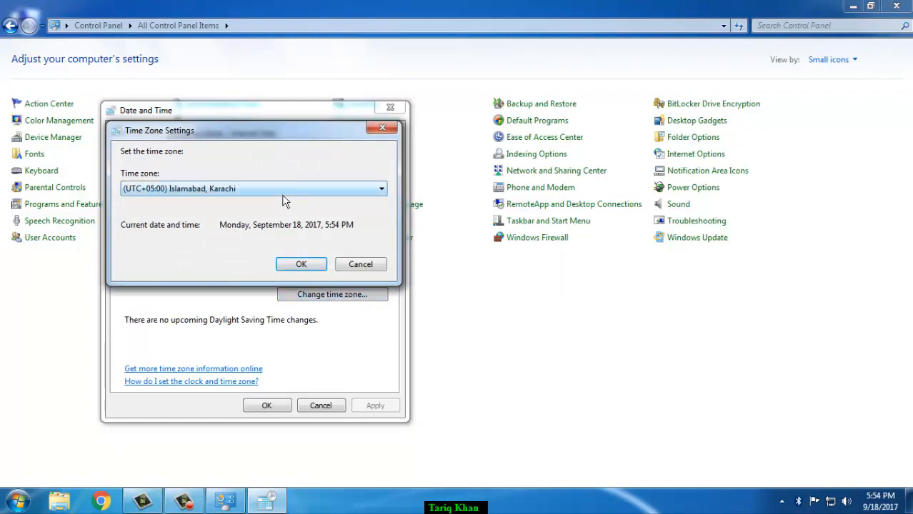
pyautogui.click(282, 194)
pyautogui.press('Down')
pyautogui.press('Down')
pyautogui.press('Down')
pyautogui.press('Down')
pyautogui.press('Down')
pyautogui.press('Down')
pyautogui.press('Down')
pyautogui.press('Down')
pyautogui.press('Down')
pyautogui.press('Down')
pyautogui.press('Down')
pyautogui.press('Down')
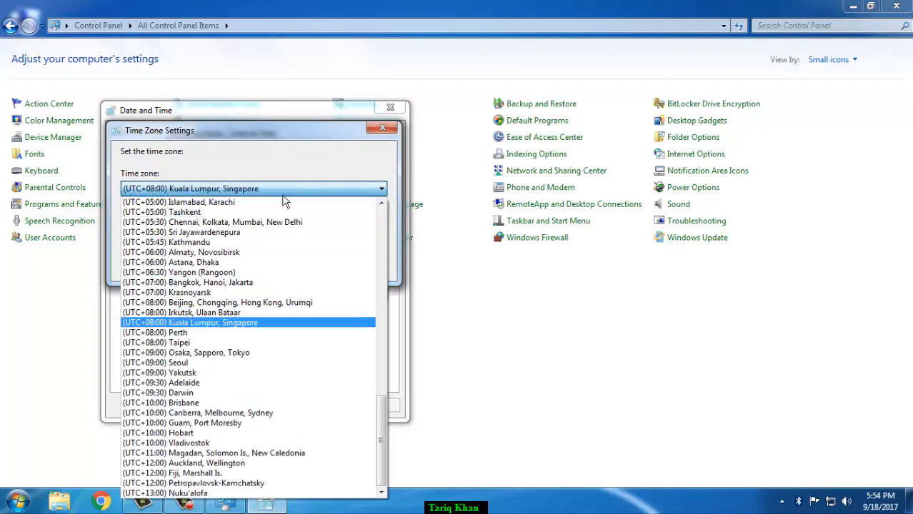
pyautogui.press('Down')
pyautogui.press('Down')
pyautogui.press('Down')
pyautogui.press('Down')
pyautogui.press('Down')
pyautogui.press('Down')
pyautogui.press('Down')
pyautogui.press('Down')
pyautogui.press('Down')
pyautogui.press('Down')
pyautogui.press('Down')
pyautogui.press('Down')
pyautogui.press('Down')
pyautogui.press('Down')
pyautogui.press('Down')
pyautogui.press('Down')
pyautogui.press('Down')
pyautogui.press('Up')
pyautogui.press('Up')
pyautogui.press('Up')
pyautogui.press('Up')
pyautogui.press('Up')
pyautogui.press('Up')
pyautogui.press('Up')
pyautogui.press('Up')
pyautogui.press('Up')
pyautogui.press('Up')
pyautogui.press('Up')
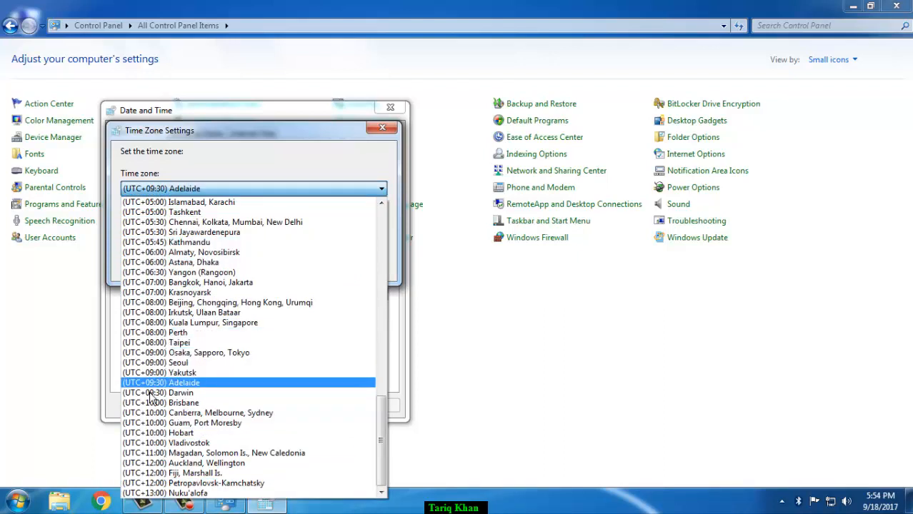
pyautogui.press('Up')
pyautogui.press('Up')
pyautogui.press('Up')
pyautogui.press('Up')
pyautogui.press('Up')
pyautogui.press('Up')
pyautogui.press('Up')
pyautogui.press('Up')
pyautogui.press('Up')
pyautogui.press('Up')
pyautogui.press('Up')
pyautogui.press('Up')
pyautogui.press('Up')
pyautogui.press('Up')
pyautogui.press('Up')
pyautogui.press('Up')
pyautogui.press('Up')
pyautogui.press('Up')
pyautogui.press('Up')
pyautogui.press('Up')
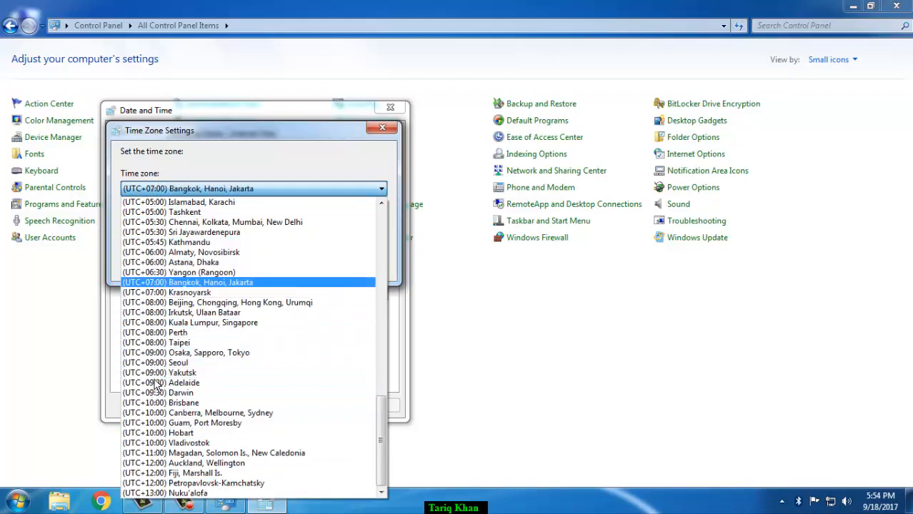
pyautogui.press('Up')
pyautogui.press('Up')
pyautogui.press('Up')
pyautogui.press('Up')
pyautogui.press('Up')
pyautogui.press('Up')
pyautogui.press('Up')
pyautogui.press('Up')
pyautogui.press('Up')
pyautogui.press('Up')
pyautogui.press('Up')
pyautogui.press('Up')
pyautogui.press('Up')
pyautogui.press('Up')
pyautogui.press('Up')
pyautogui.press('Up')
pyautogui.press('Up')
pyautogui.press('Up')
pyautogui.press('Up')
pyautogui.press('Up')
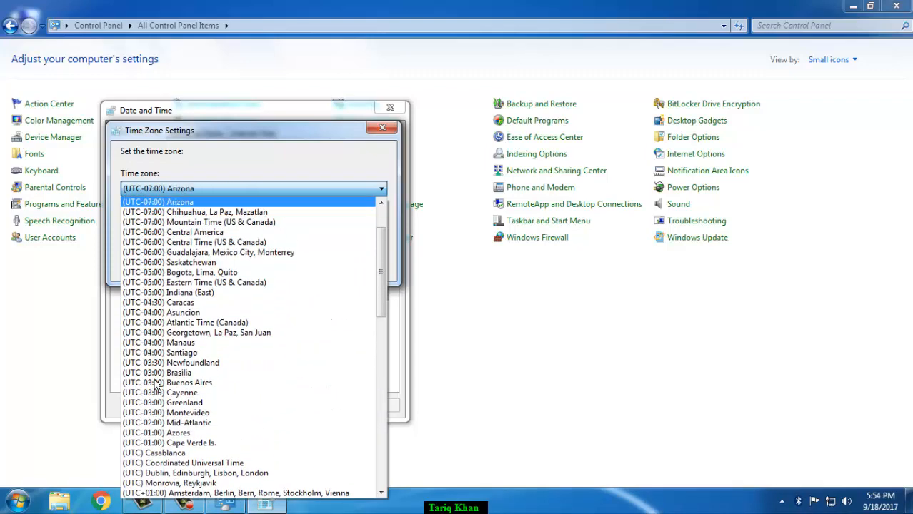
pyautogui.click(206, 243)
pyautogui.press('Down')
pyautogui.press('Down')
pyautogui.press('Down')
pyautogui.press('Down')
pyautogui.press('Down')
pyautogui.press('Down')
pyautogui.press('Down')
pyautogui.press('Down')
pyautogui.press('Down')
pyautogui.press('Down')
pyautogui.press('Down')
pyautogui.press('Down')
pyautogui.press('Down')
pyautogui.press('Down')
pyautogui.press('Down')
pyautogui.press('Down')
pyautogui.press('Down')
pyautogui.press('Down')
pyautogui.press('Down')
pyautogui.press('Down')
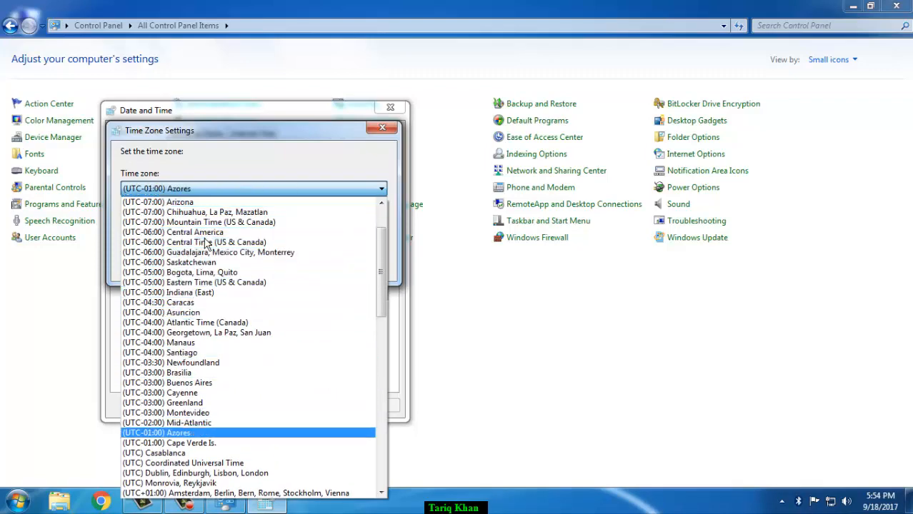
pyautogui.press('Down')
pyautogui.press('Down')
pyautogui.press('Down')
pyautogui.press('Down')
pyautogui.press('Down')
pyautogui.press('Down')
pyautogui.press('Down')
pyautogui.press('Down')
pyautogui.press('Down')
pyautogui.press('Down')
pyautogui.press('Down')
pyautogui.press('Down')
pyautogui.press('Down')
pyautogui.press('Down')
pyautogui.press('Down')
pyautogui.press('Down')
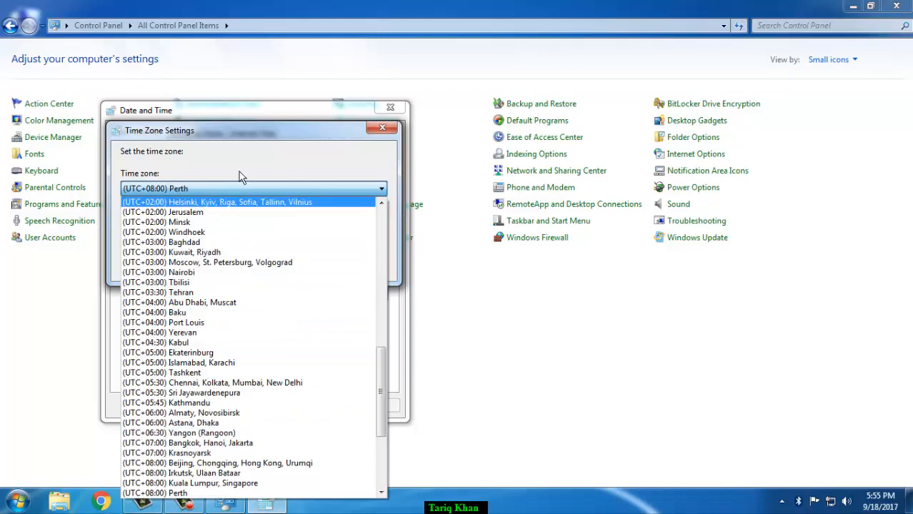
pyautogui.click(214, 366)
pyautogui.click(301, 265)
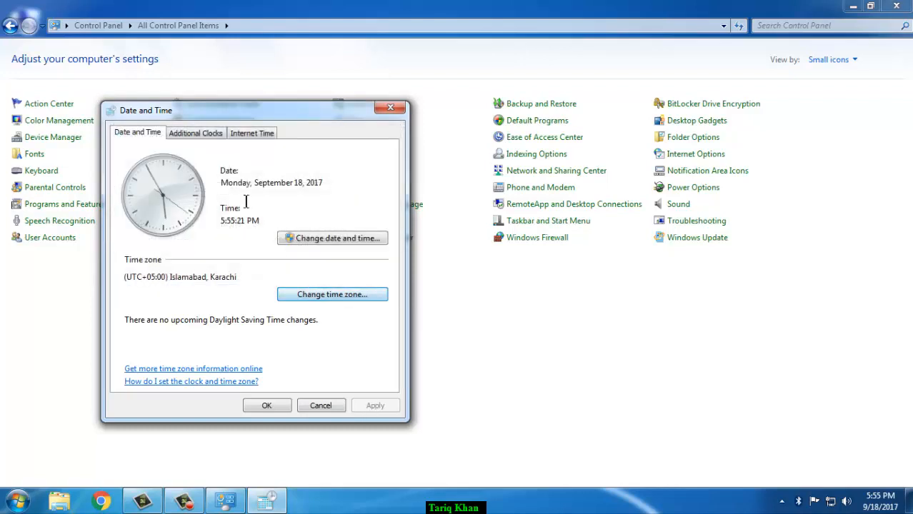
# Show the first additional clock, apply the change and check it in the taskbar clock display
pyautogui.click(199, 135)
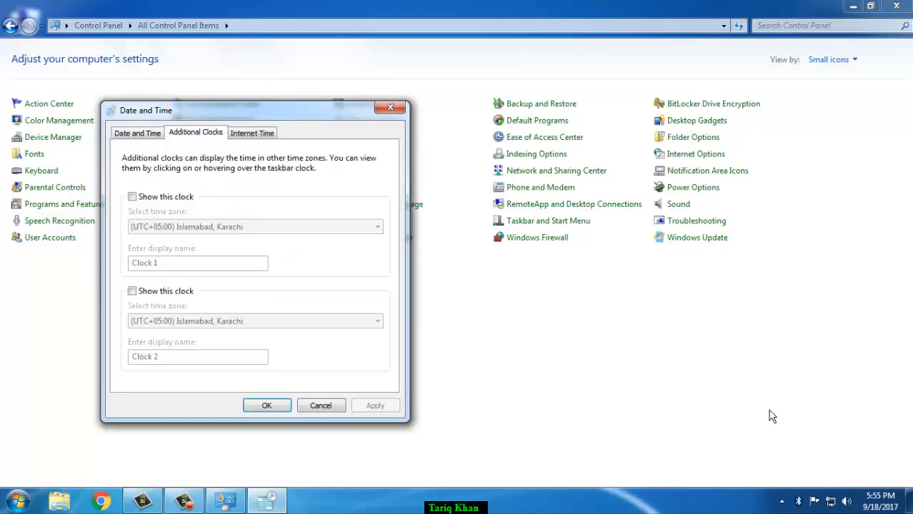
pyautogui.click(875, 501)
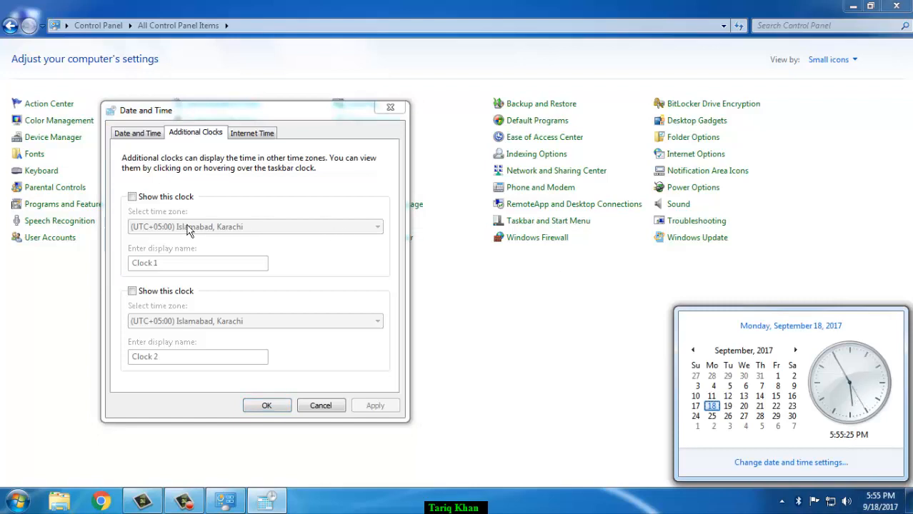
pyautogui.click(151, 198)
pyautogui.click(379, 405)
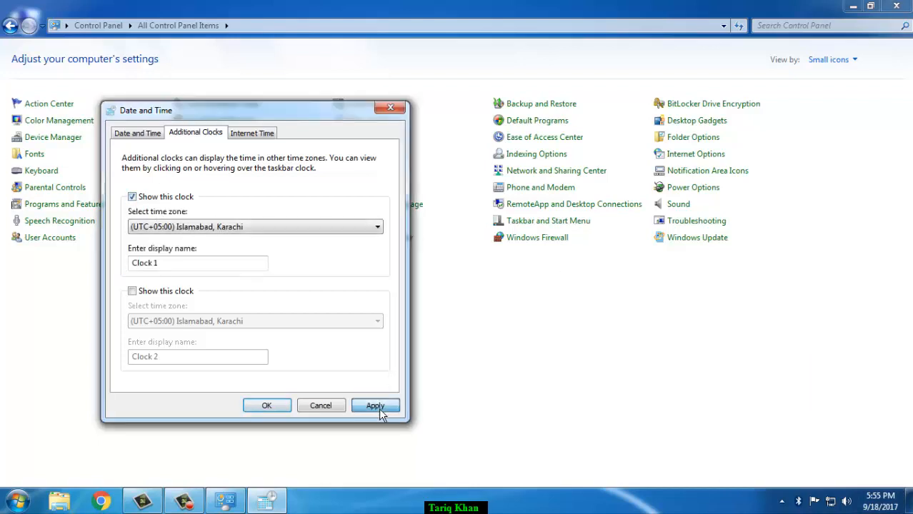
pyautogui.click(875, 501)
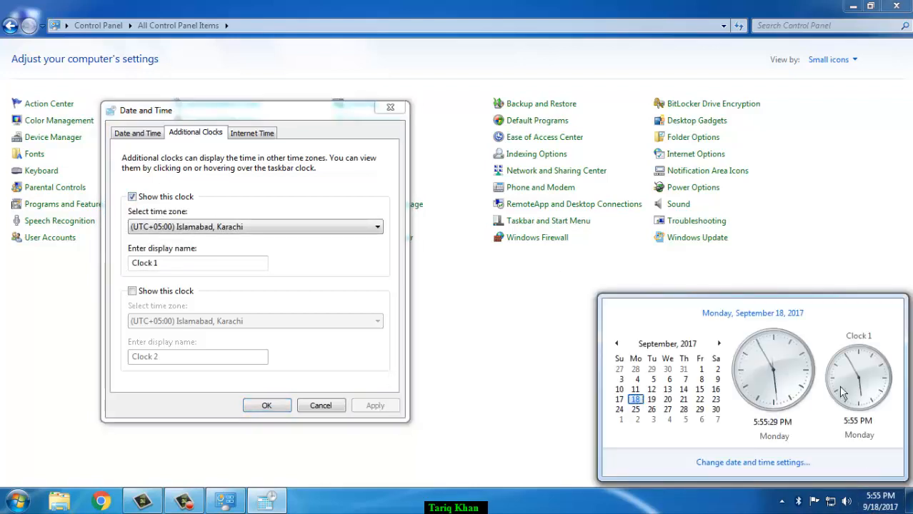
# Show the second additional clock, apply the change and check it in the taskbar clock display
pyautogui.click(133, 292)
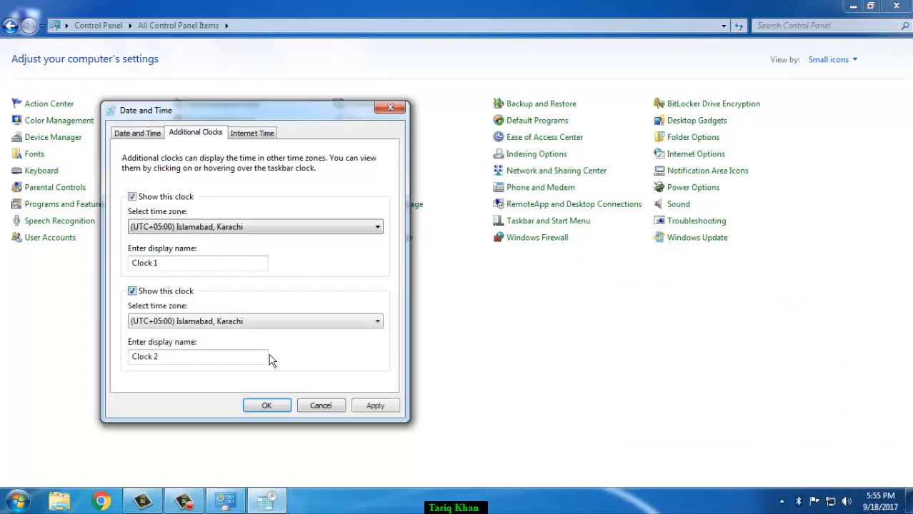
pyautogui.click(373, 406)
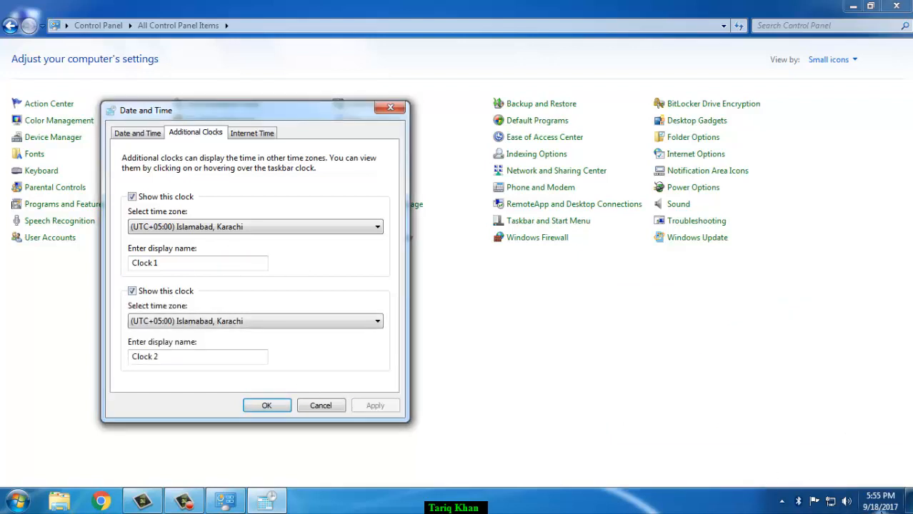
pyautogui.click(878, 502)
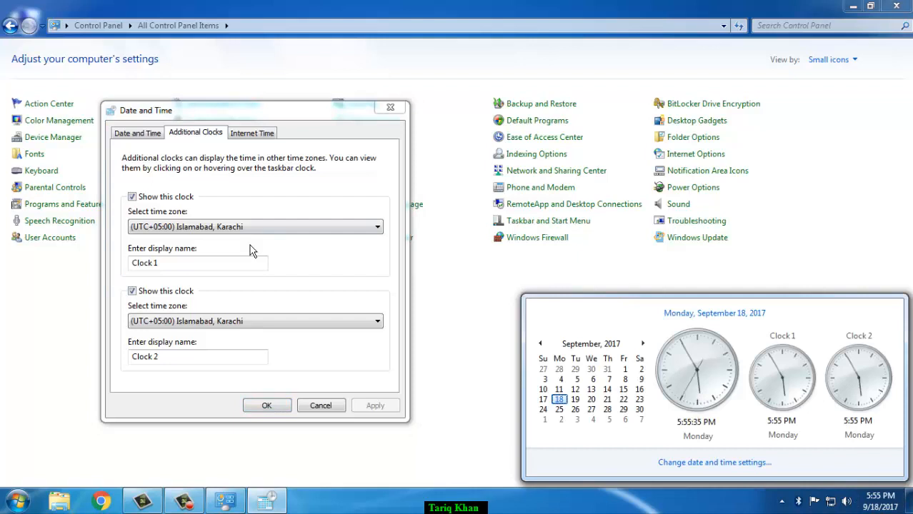
# Turn off both additional clocks, apply the change and check the taskbar clock display
pyautogui.click(140, 213)
pyautogui.click(132, 196)
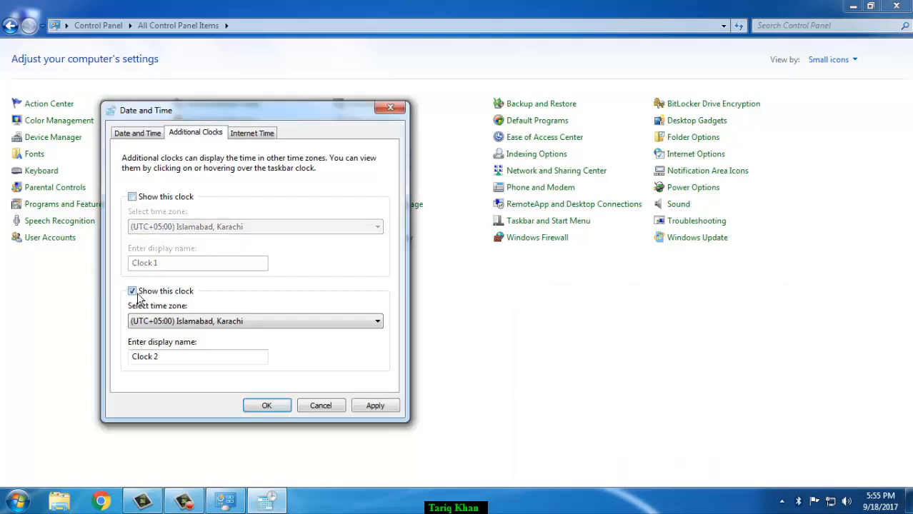
pyautogui.click(132, 291)
pyautogui.click(381, 412)
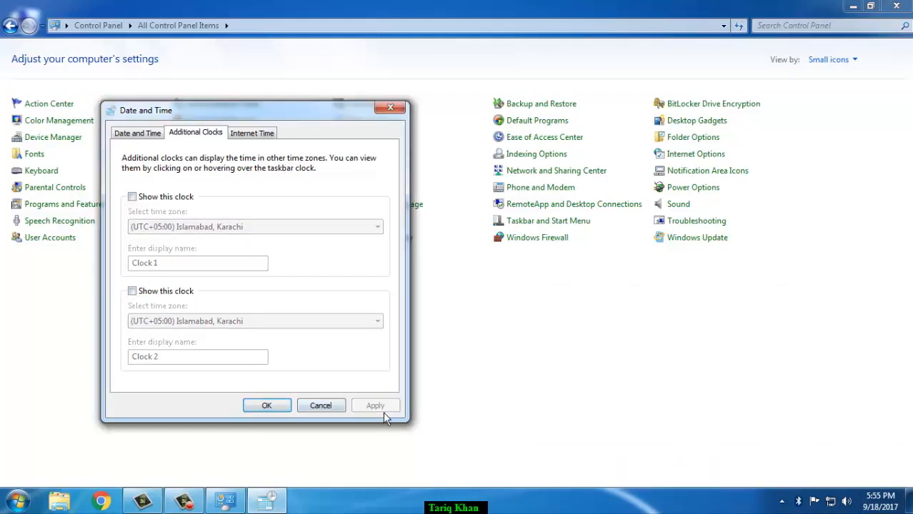
pyautogui.click(877, 502)
# Review the Internet time synchronization settings without changing them, then close the Date and Time dialog
pyautogui.click(249, 134)
pyautogui.click(261, 140)
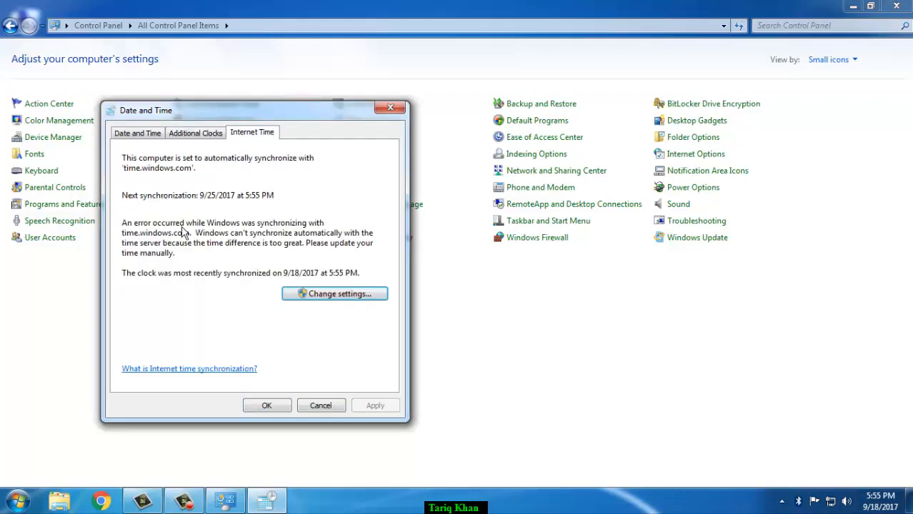
pyautogui.click(319, 297)
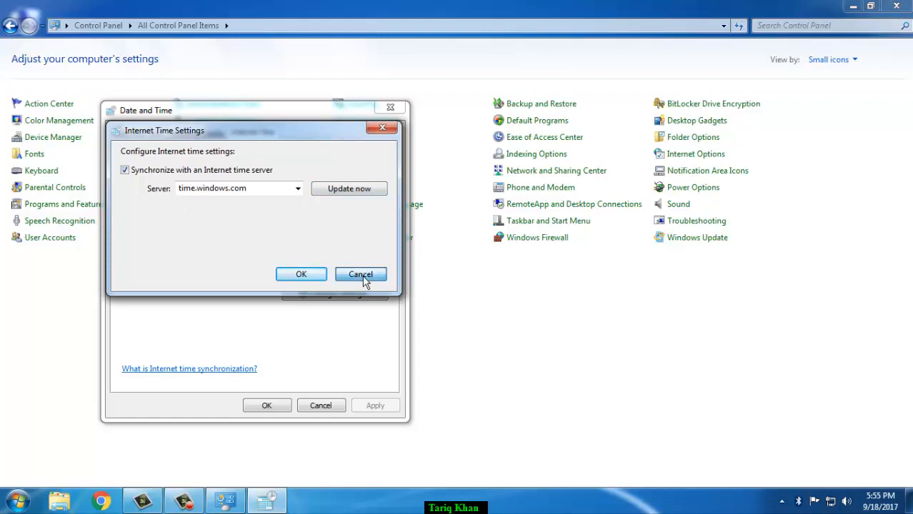
pyautogui.click(361, 277)
pyautogui.click(268, 406)
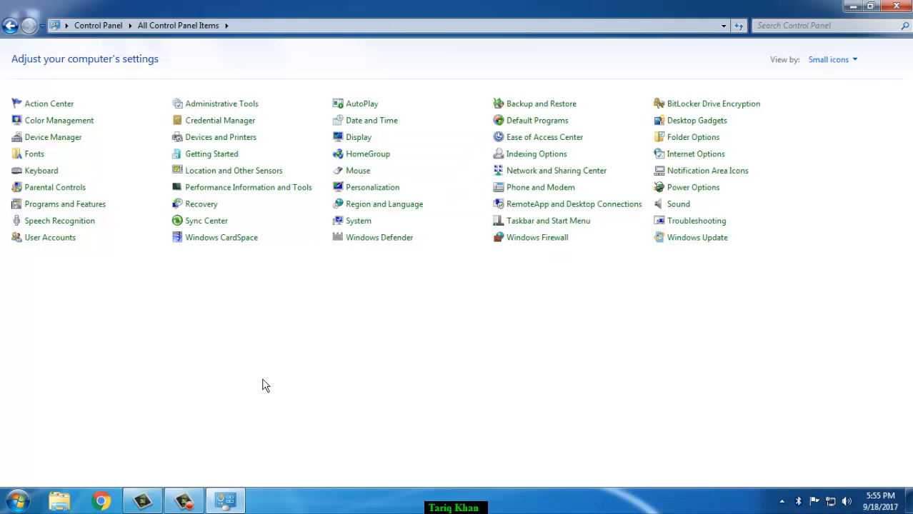
# Open the Keyboard Properties and close them without making changes
pyautogui.click(45, 180)
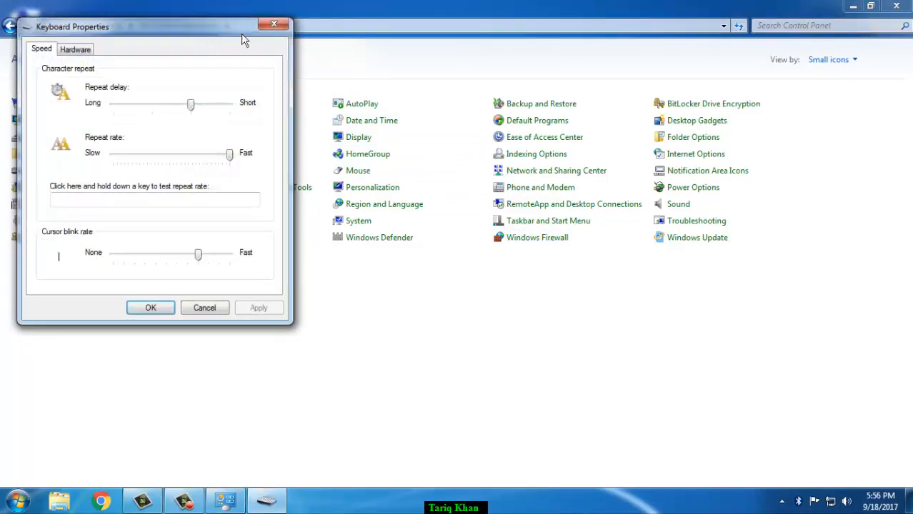
pyautogui.click(275, 28)
# Run the command "control keyboard" to open the Keyboard Properties and reposition the dialog toward the middle of the desktop
pyautogui.press('super+r')
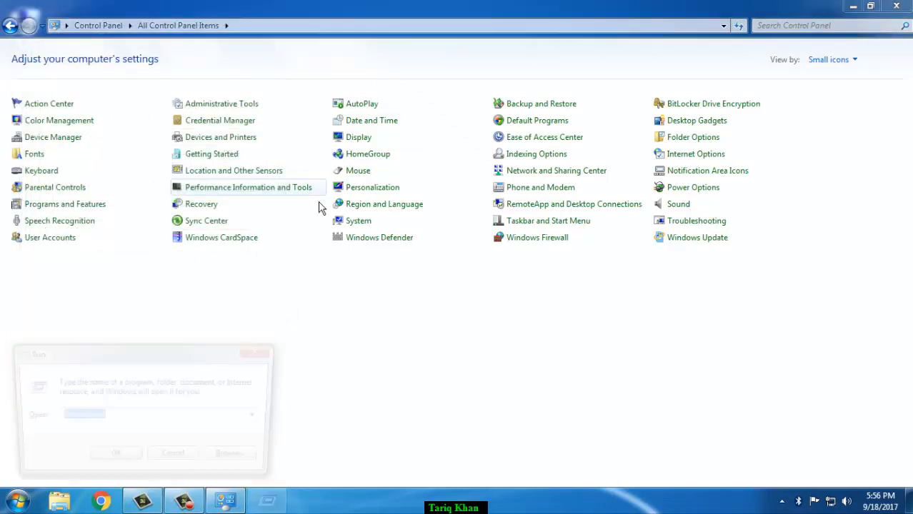
pyautogui.write('contr')
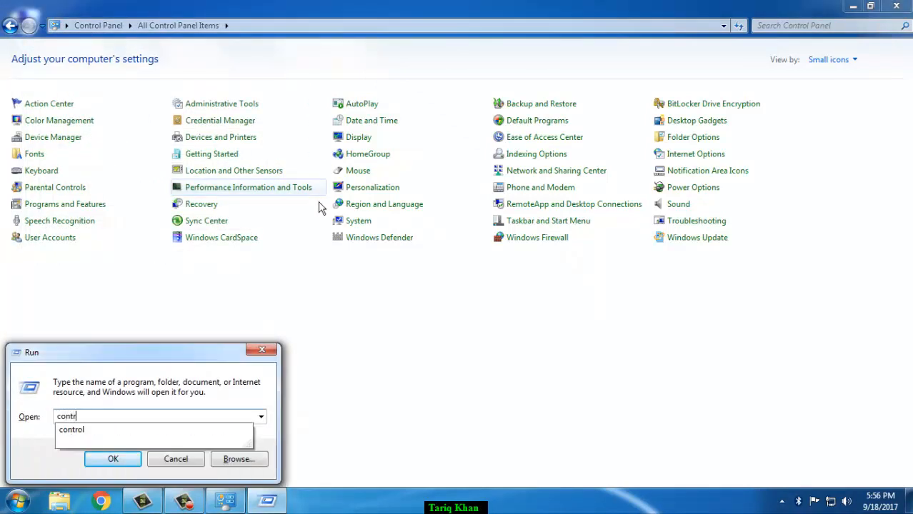
pyautogui.write('ol ')
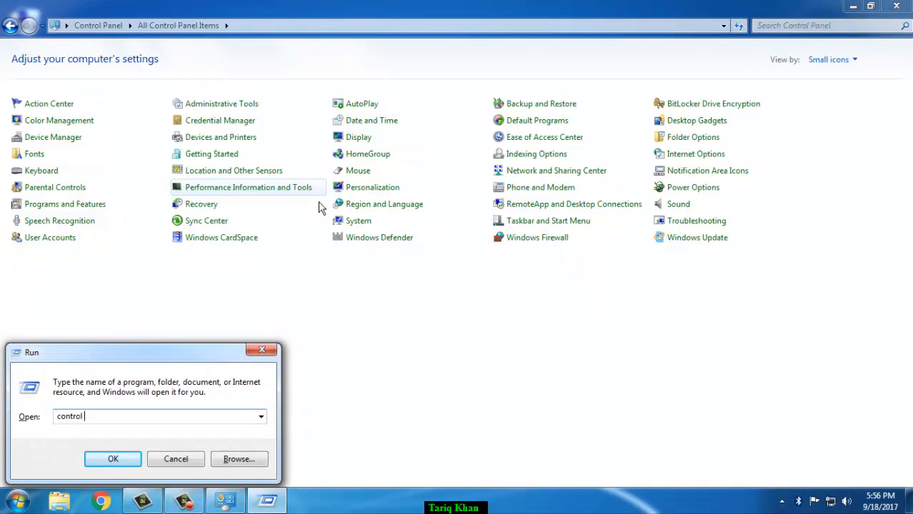
pyautogui.write('keyboard')
pyautogui.press('Return')
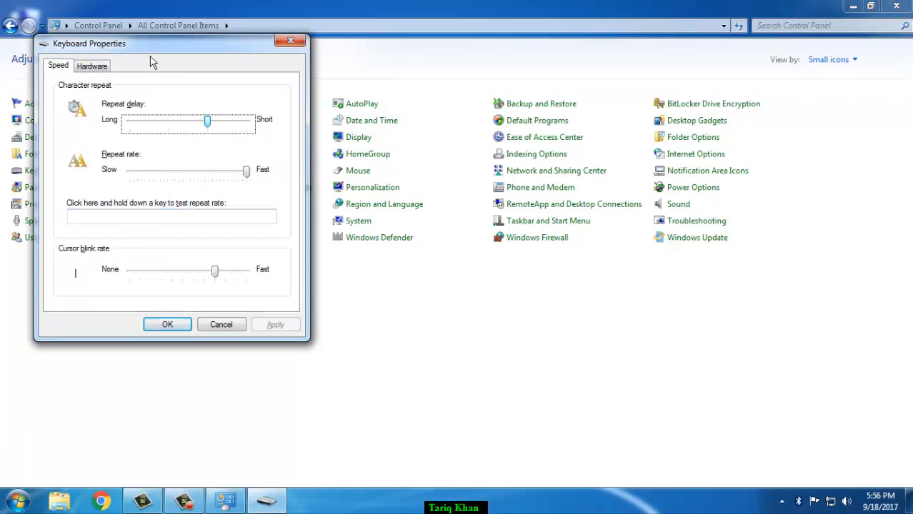
pyautogui.moveTo(151, 63); pyautogui.dragTo(367, 104)
# Run "notepad" to open an empty Notepad document and place its window beside the Keyboard Properties without covering them
pyautogui.press('super+r')
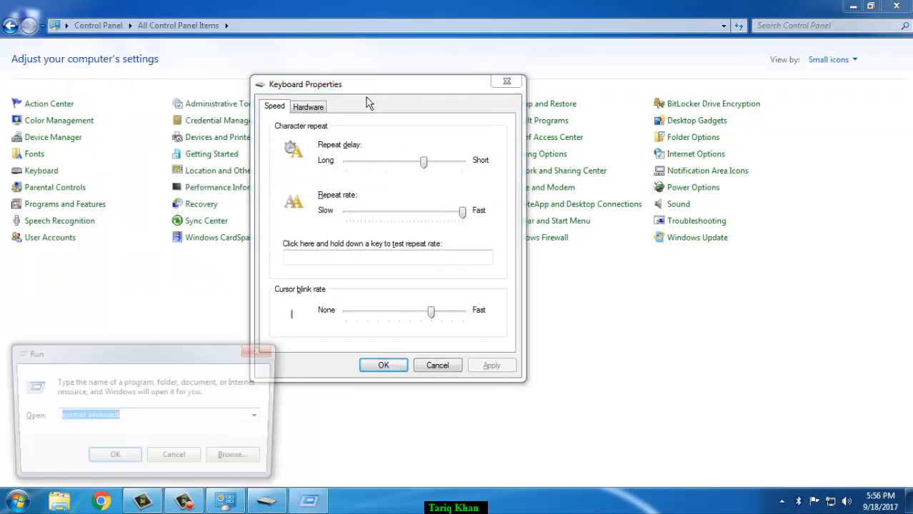
pyautogui.write('notep')
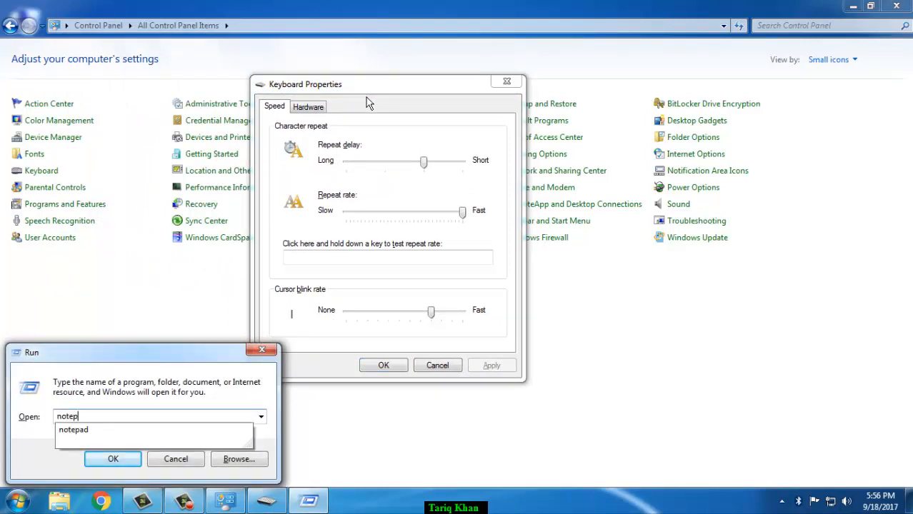
pyautogui.write('ad')
pyautogui.press('Return')
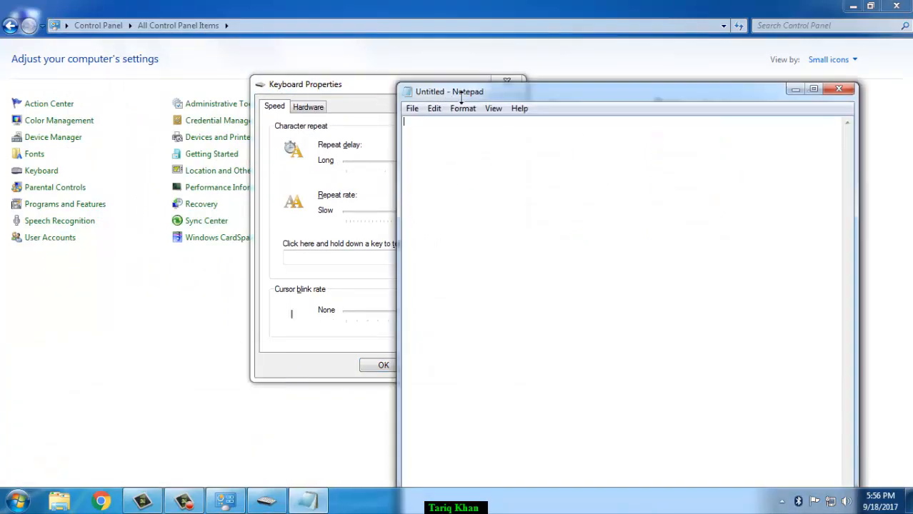
pyautogui.moveTo(460, 98); pyautogui.dragTo(636, 82)
# Test the key repeat twice with the letter a in the repeat rate test field, clearing the text after each test
pyautogui.click(330, 270)
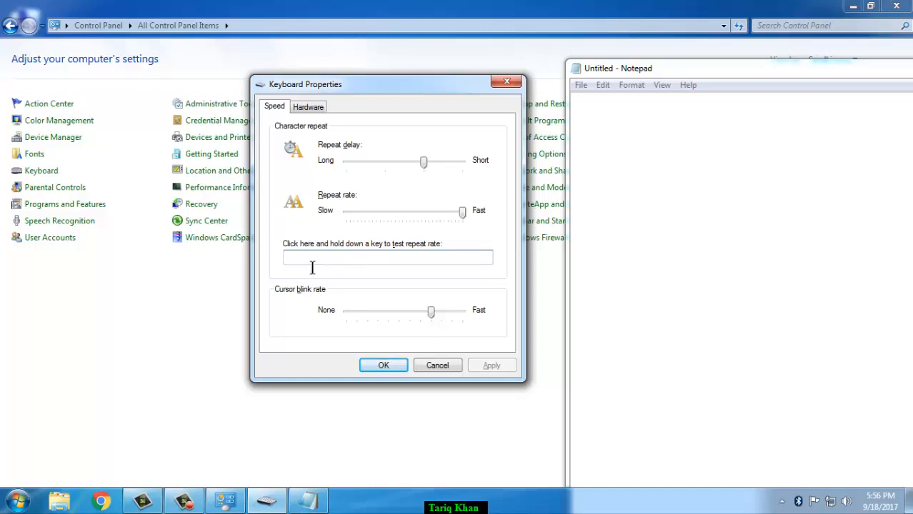
pyautogui.write('aaaaaaaaaaaaaaaaaaaaaaaaa')
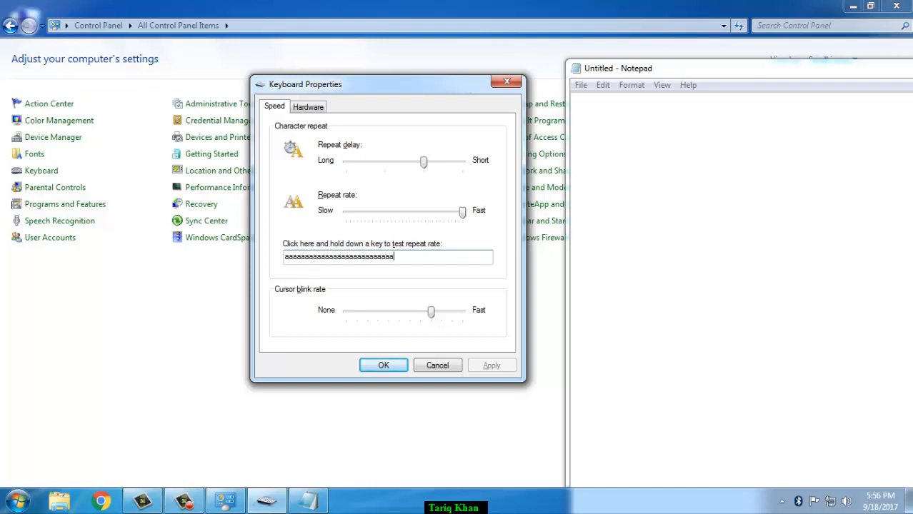
pyautogui.press('BackSpace')
pyautogui.press('BackSpace')
pyautogui.press('BackSpace')
pyautogui.press('BackSpace')
pyautogui.press('BackSpace')
pyautogui.press('BackSpace')
pyautogui.press('BackSpace')
pyautogui.press('BackSpace')
pyautogui.press('BackSpace')
pyautogui.press('BackSpace')
pyautogui.press('BackSpace')
pyautogui.press('BackSpace')
pyautogui.press('BackSpace')
pyautogui.press('BackSpace')
pyautogui.press('BackSpace')
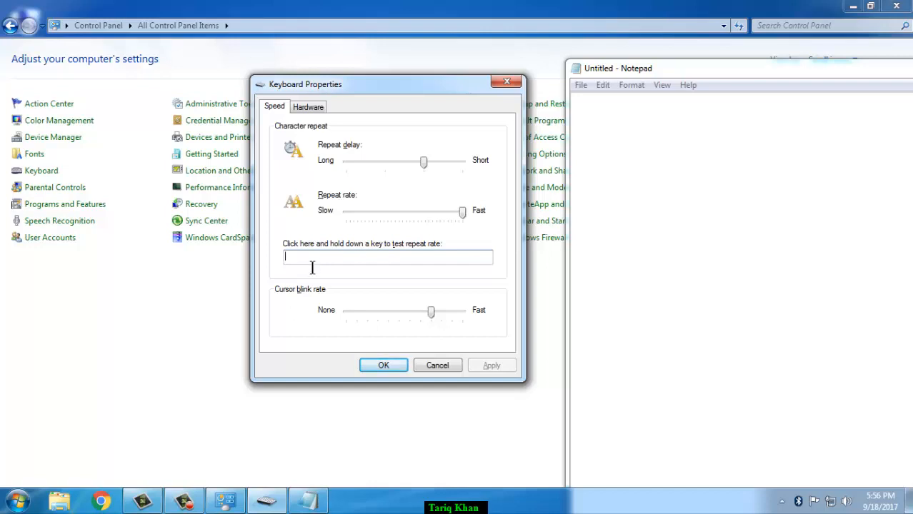
pyautogui.write('aaaaaaaaaaaaaaaaaaaaaaaaa')
pyautogui.press('BackSpace')
pyautogui.press('BackSpace')
pyautogui.press('BackSpace')
pyautogui.press('BackSpace')
pyautogui.press('BackSpace')
pyautogui.press('BackSpace')
pyautogui.press('BackSpace')
pyautogui.press('BackSpace')
pyautogui.press('BackSpace')
pyautogui.press('BackSpace')
pyautogui.press('BackSpace')
pyautogui.press('BackSpace')
pyautogui.press('BackSpace')
pyautogui.press('BackSpace')
pyautogui.press('BackSpace')
pyautogui.press('BackSpace')
pyautogui.press('BackSpace')
pyautogui.press('BackSpace')
pyautogui.press('BackSpace')
pyautogui.press('BackSpace')
# Set the repeat delay to the shortest setting, test it with a repeated letter a, and clear the test field
pyautogui.moveTo(429, 167); pyautogui.dragTo(480, 175)
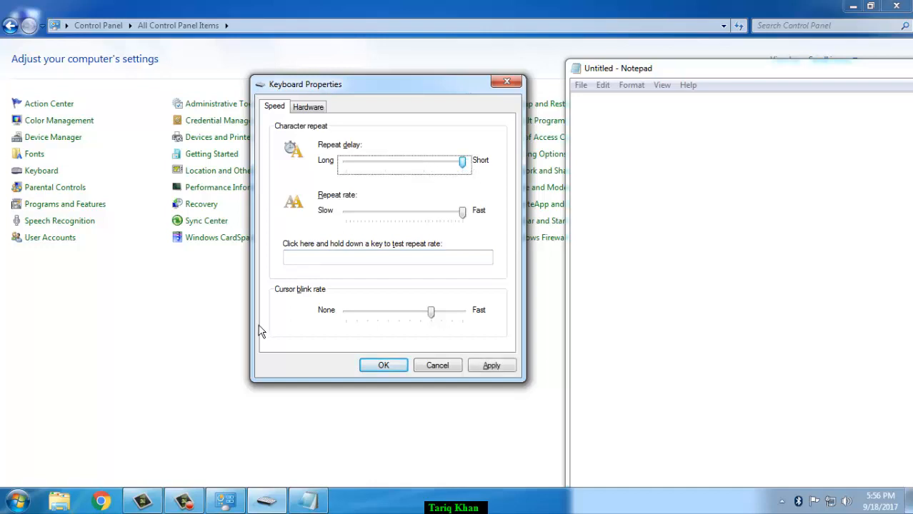
pyautogui.click(306, 263)
pyautogui.write('aaaaaaaaaaaaaaaaaaaaa')
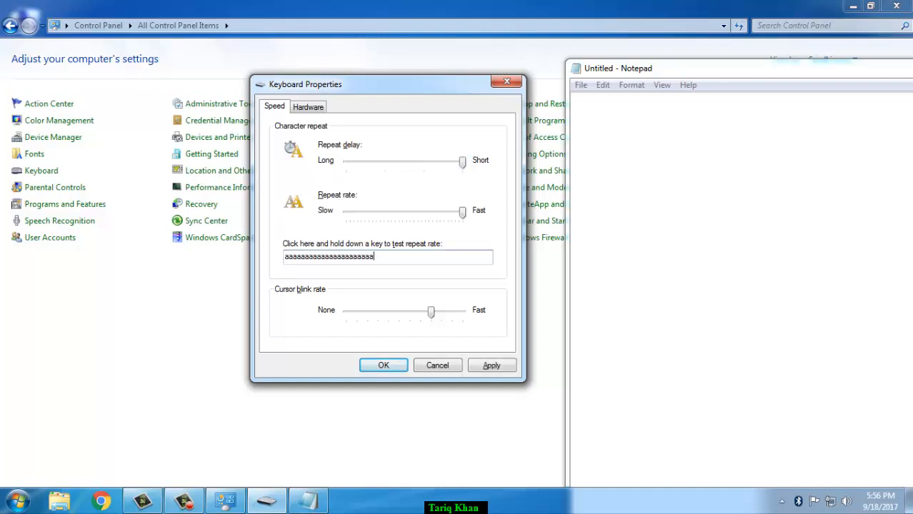
pyautogui.press('BackSpace')
pyautogui.press('BackSpace')
pyautogui.press('BackSpace')
pyautogui.press('BackSpace')
pyautogui.press('BackSpace')
pyautogui.press('BackSpace')
pyautogui.press('BackSpace')
pyautogui.press('BackSpace')
pyautogui.press('BackSpace')
pyautogui.press('BackSpace')
pyautogui.press('BackSpace')
pyautogui.press('BackSpace')
pyautogui.press('BackSpace')
pyautogui.press('BackSpace')
pyautogui.press('BackSpace')
pyautogui.press('BackSpace')
pyautogui.press('BackSpace')
pyautogui.press('BackSpace')
pyautogui.press('BackSpace')
pyautogui.press('BackSpace')
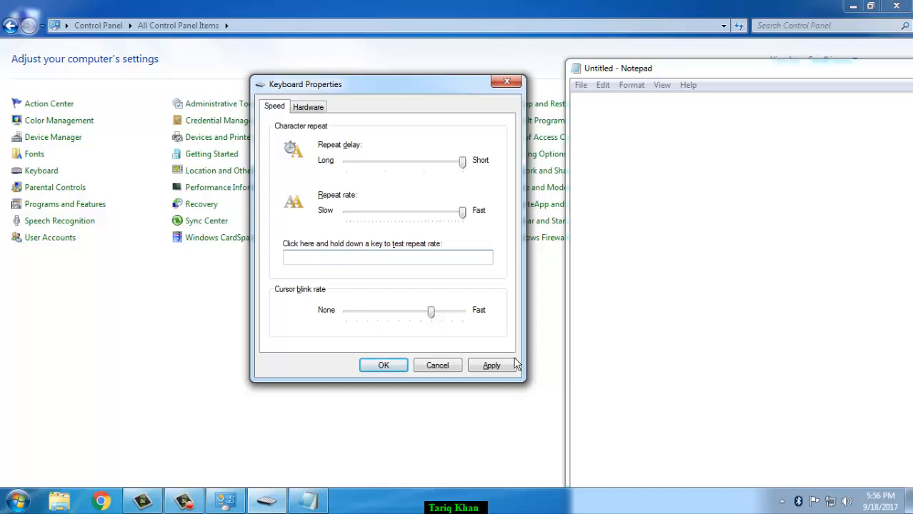
# Apply the shortest repeat delay, test the key repeat again with the letter a, and clear the test text
pyautogui.click(492, 366)
pyautogui.click(320, 263)
pyautogui.write('a')
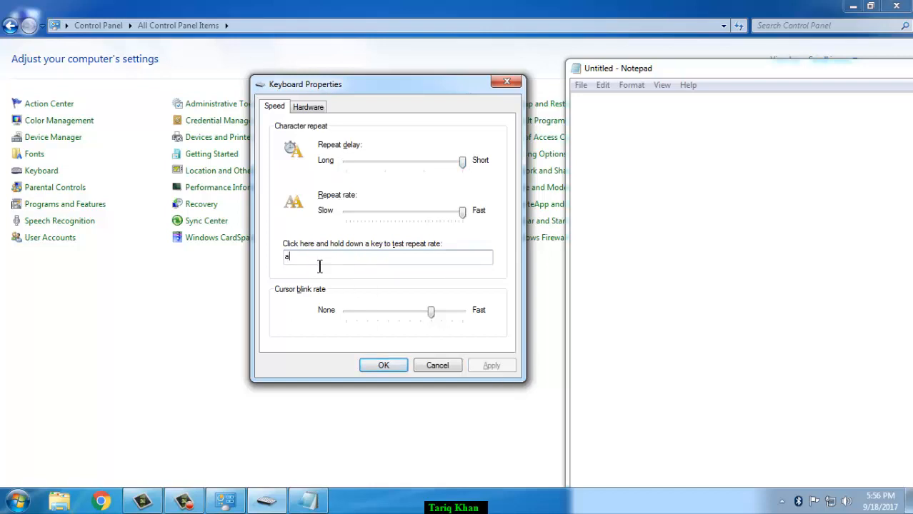
pyautogui.write('aaaaaaaaaaaaaaaaaaaaaaaa')
pyautogui.press('BackSpace')
pyautogui.press('BackSpace')
pyautogui.press('BackSpace')
pyautogui.press('BackSpace')
pyautogui.press('BackSpace')
pyautogui.press('BackSpace')
pyautogui.press('BackSpace')
pyautogui.press('BackSpace')
pyautogui.press('BackSpace')
pyautogui.press('BackSpace')
pyautogui.press('BackSpace')
pyautogui.press('BackSpace')
pyautogui.press('BackSpace')
pyautogui.press('BackSpace')
pyautogui.press('BackSpace')
pyautogui.press('BackSpace')
pyautogui.press('BackSpace')
pyautogui.press('BackSpace')
pyautogui.press('BackSpace')
pyautogui.press('BackSpace')
# Set the repeat delay to the longest setting, apply it, and test it with a repeated letter a before clearing the field
pyautogui.click(357, 169)
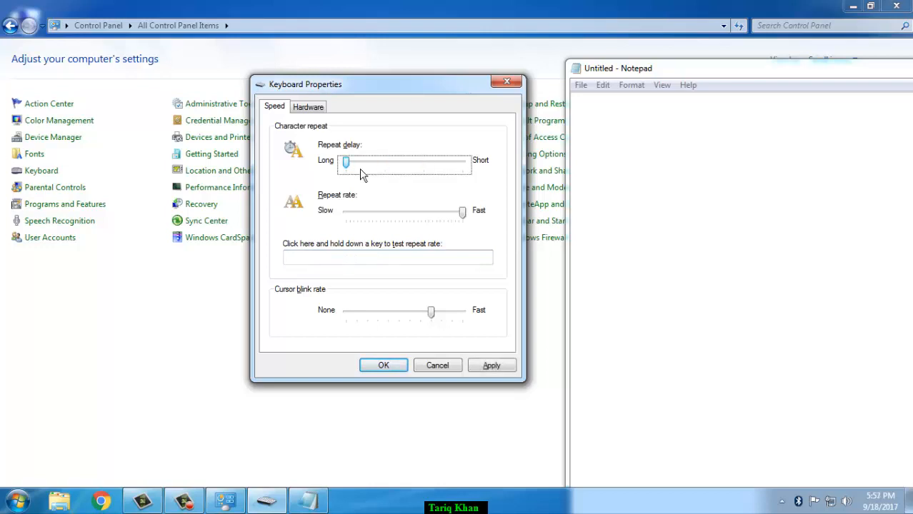
pyautogui.click(365, 174)
pyautogui.click(363, 173)
pyautogui.click(492, 366)
pyautogui.click(332, 259)
pyautogui.write('a')
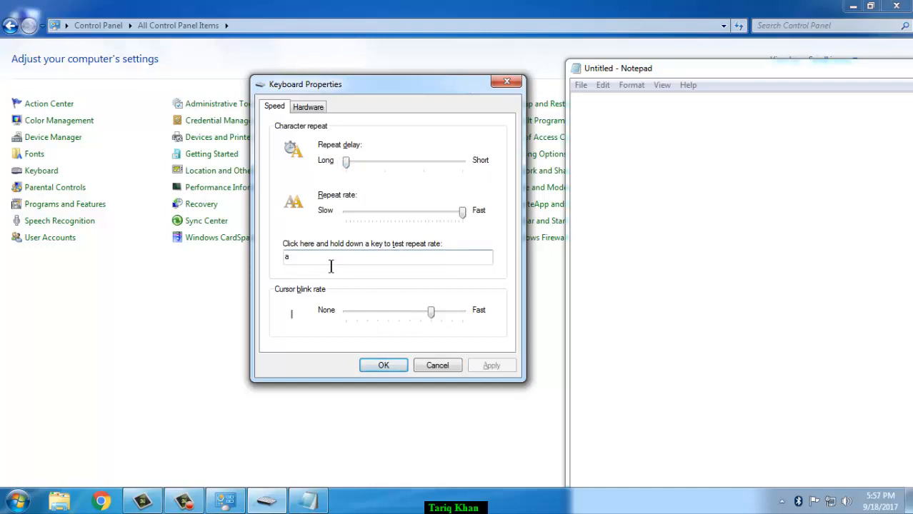
pyautogui.write('aaaaaaaaaaaaaaaaaaaaaaa')
pyautogui.press('BackSpace')
pyautogui.press('BackSpace')
pyautogui.press('BackSpace')
pyautogui.press('BackSpace')
pyautogui.press('BackSpace')
pyautogui.press('BackSpace')
pyautogui.press('BackSpace')
pyautogui.press('BackSpace')
pyautogui.press('BackSpace')
pyautogui.press('BackSpace')
pyautogui.press('BackSpace')
pyautogui.press('BackSpace')
pyautogui.press('BackSpace')
pyautogui.press('BackSpace')
pyautogui.press('BackSpace')
pyautogui.press('BackSpace')
pyautogui.press('BackSpace')
pyautogui.press('BackSpace')
pyautogui.press('BackSpace')
pyautogui.press('BackSpace')
# Test the longest repeat delay once more with a longer run of the letter a and clear the test field
pyautogui.write('aaaaaaaaaaaaaaaaaaaaaaaaaaaaaaaaaa')
pyautogui.press('BackSpace')
pyautogui.press('BackSpace')
pyautogui.press('BackSpace')
pyautogui.press('BackSpace')
pyautogui.press('BackSpace')
pyautogui.press('BackSpace')
pyautogui.press('BackSpace')
pyautogui.press('BackSpace')
pyautogui.press('BackSpace')
pyautogui.press('BackSpace')
pyautogui.press('BackSpace')
pyautogui.press('BackSpace')
pyautogui.press('BackSpace')
pyautogui.press('BackSpace')
pyautogui.press('BackSpace')
pyautogui.press('BackSpace')
pyautogui.press('BackSpace')
pyautogui.press('BackSpace')
pyautogui.press('BackSpace')
pyautogui.press('BackSpace')
# Set the repeat delay one notch below the shortest setting, apply it, and test the key repeat with the letter a
pyautogui.moveTo(347, 164); pyautogui.dragTo(426, 185)
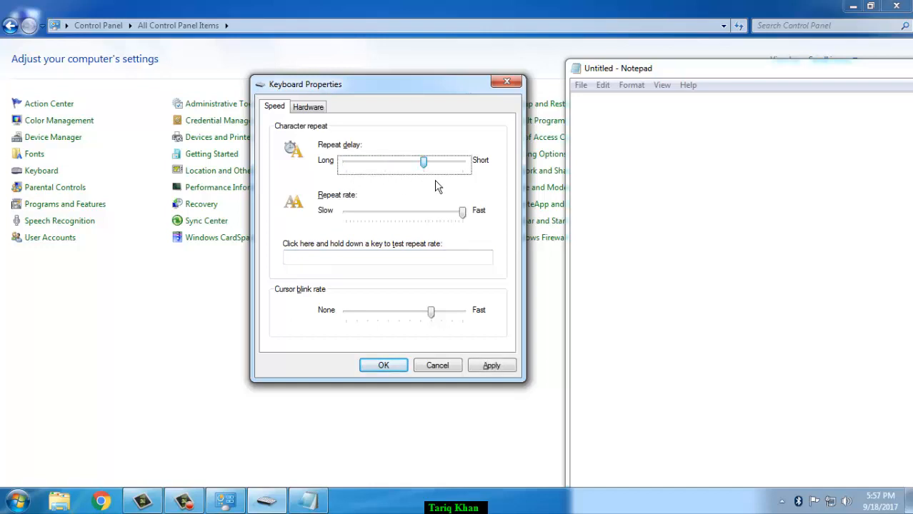
pyautogui.click(495, 367)
pyautogui.click(355, 260)
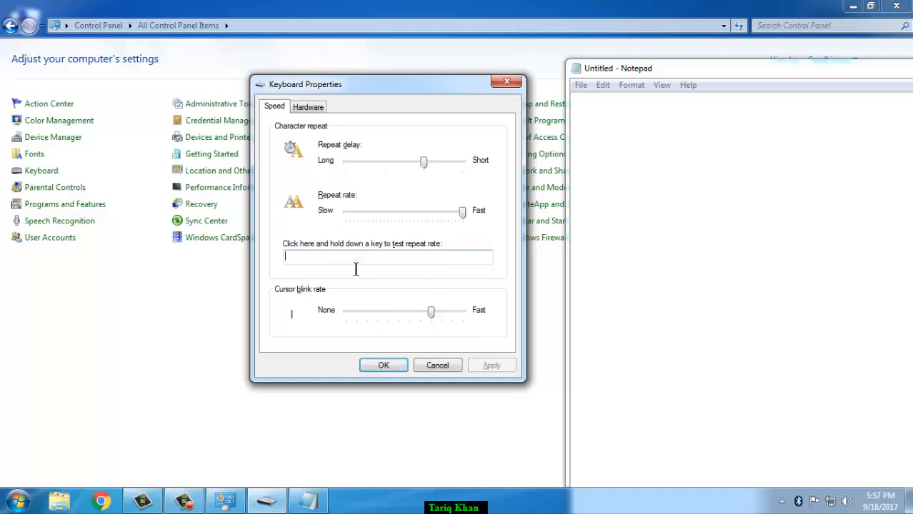
pyautogui.write('aaaaaaaaaa')
pyautogui.press('BackSpace')
pyautogui.press('BackSpace')
pyautogui.press('BackSpace')
pyautogui.press('BackSpace')
pyautogui.press('BackSpace')
pyautogui.write('aaaaaaaaaaaaaaaaaaaaaaaaaaaaaaaaaaaaaa')
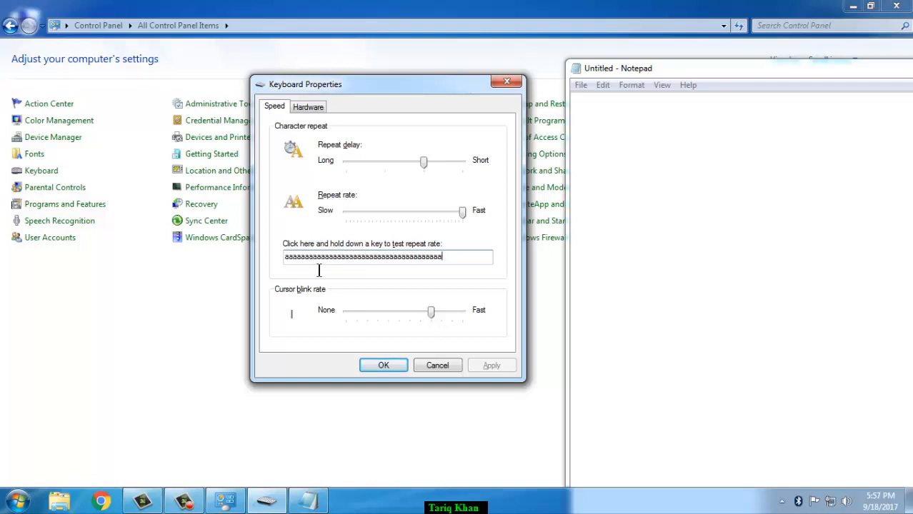
# Clear the repeated letter a from the key repeat test field
pyautogui.press('BackSpace')
pyautogui.press('BackSpace')
pyautogui.press('BackSpace')
pyautogui.press('BackSpace')
pyautogui.press('BackSpace')
pyautogui.press('BackSpace')
pyautogui.press('BackSpace')
pyautogui.press('BackSpace')
pyautogui.press('BackSpace')
pyautogui.press('BackSpace')
pyautogui.press('BackSpace')
pyautogui.press('BackSpace')
pyautogui.press('BackSpace')
pyautogui.press('BackSpace')
pyautogui.press('BackSpace')
pyautogui.press('BackSpace')
pyautogui.press('BackSpace')
pyautogui.press('BackSpace')
pyautogui.press('BackSpace')
pyautogui.press('BackSpace')
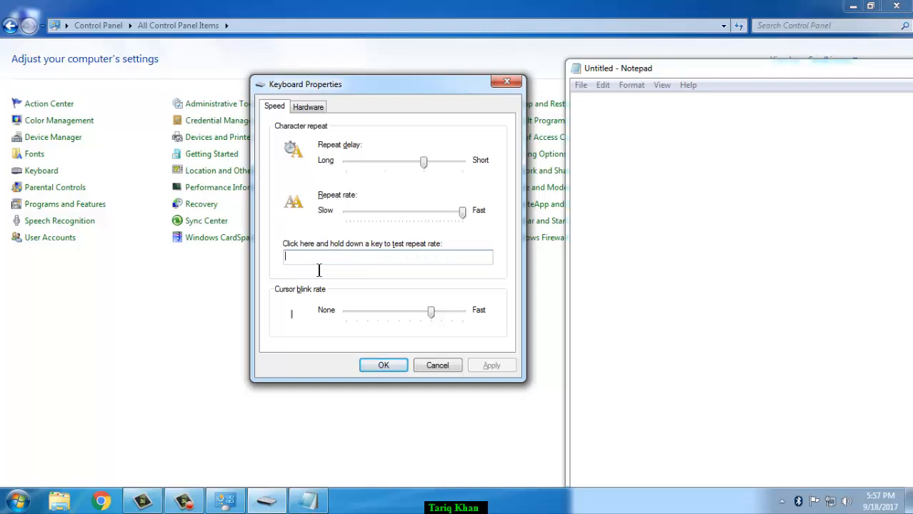
# Set the repeat rate to the slowest setting, apply it, and test it with a repeated letter a
pyautogui.moveTo(465, 222); pyautogui.dragTo(350, 233)
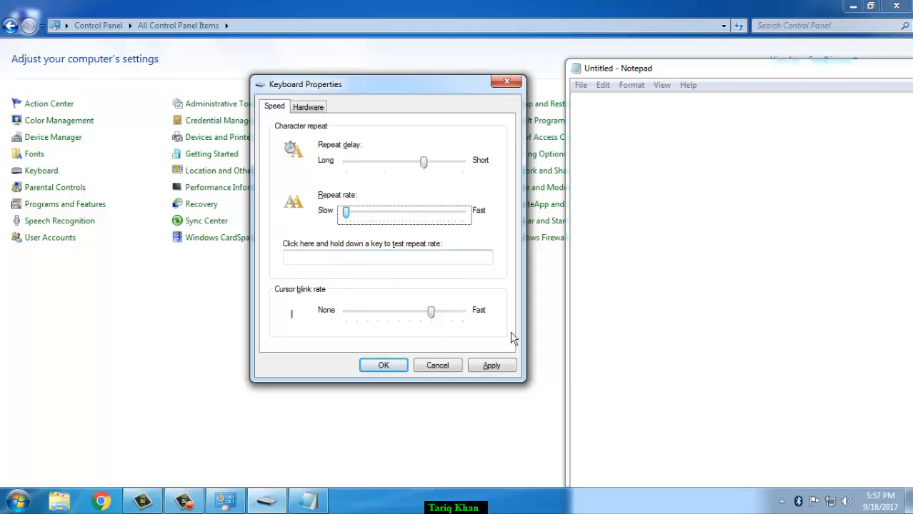
pyautogui.click(492, 367)
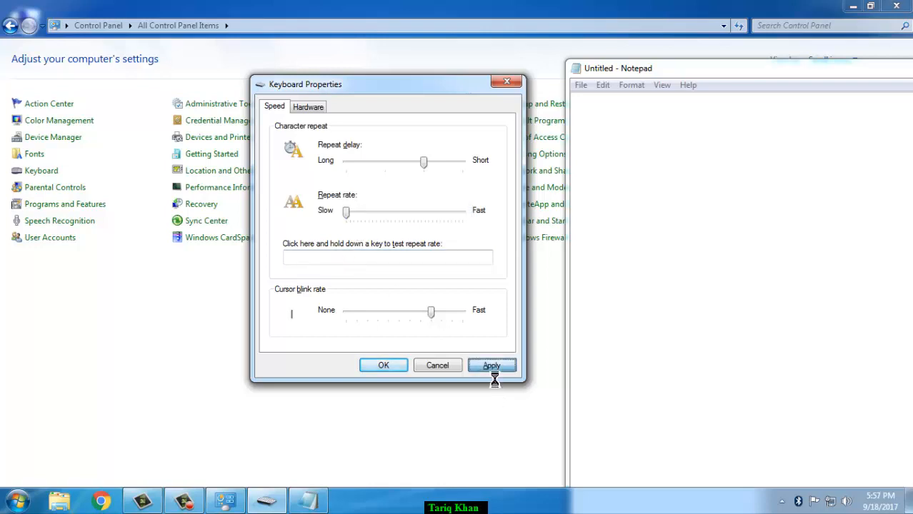
pyautogui.click(346, 269)
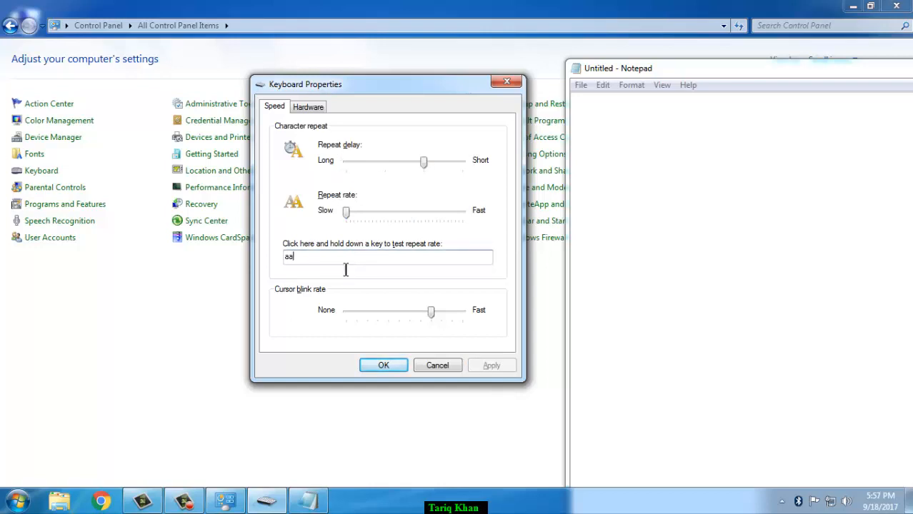
pyautogui.write('aaaaaaaaaaaaaaaa')
# Set the repeat rate to the fastest setting, apply it, and clear the key repeat test field
pyautogui.moveTo(347, 213); pyautogui.dragTo(521, 209)
pyautogui.click(511, 370)
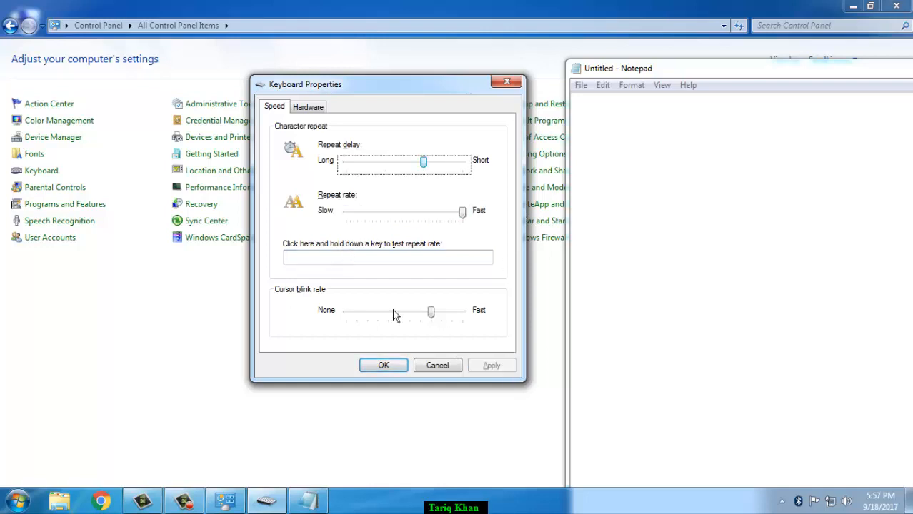
pyautogui.click(347, 265)
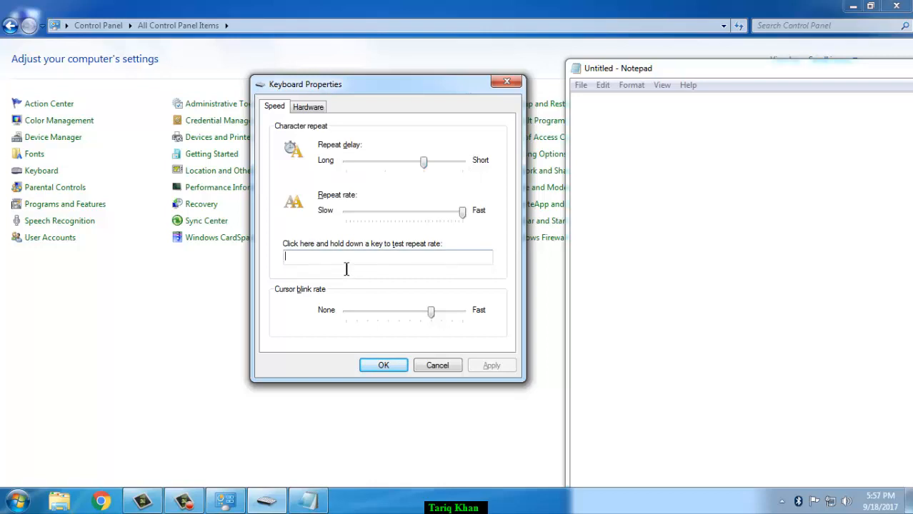
pyautogui.press('BackSpace')
pyautogui.press('BackSpace')
pyautogui.press('BackSpace')
pyautogui.press('BackSpace')
pyautogui.press('BackSpace')
pyautogui.press('BackSpace')
pyautogui.press('BackSpace')
pyautogui.press('BackSpace')
# Set the cursor blink rate to the fastest setting, apply it, and check the blinking cursor in the blank Notepad document
pyautogui.click(614, 111)
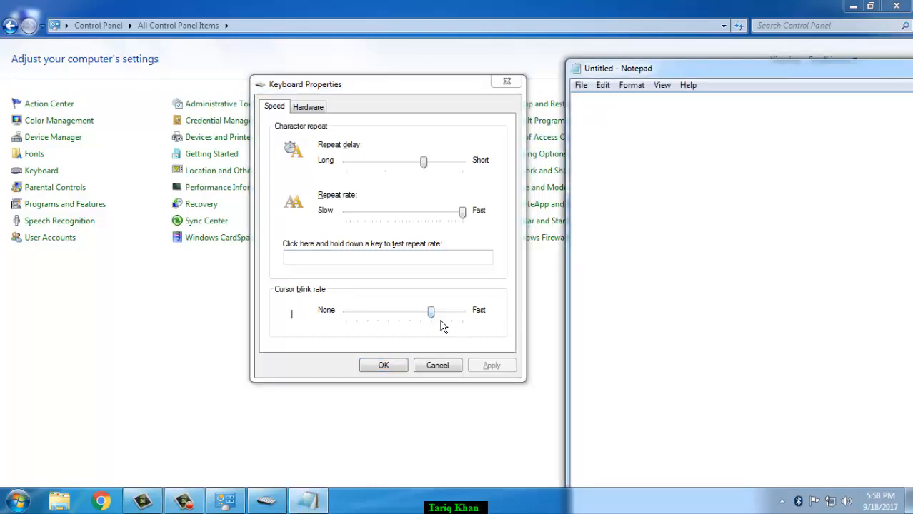
pyautogui.moveTo(439, 326); pyautogui.dragTo(483, 321)
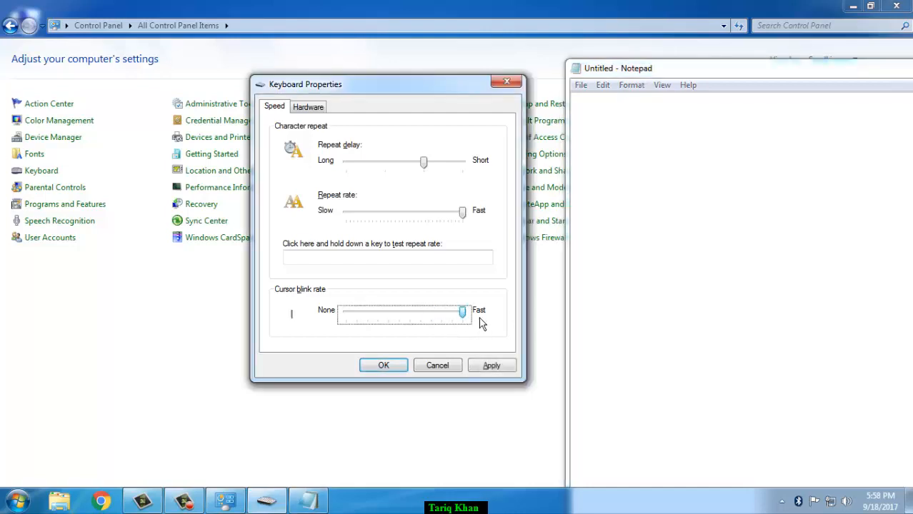
pyautogui.click(496, 368)
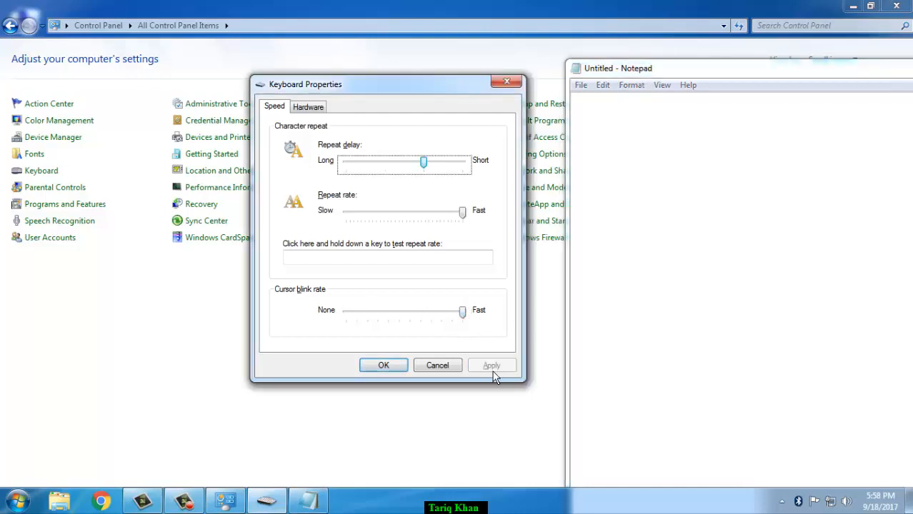
pyautogui.click(590, 146)
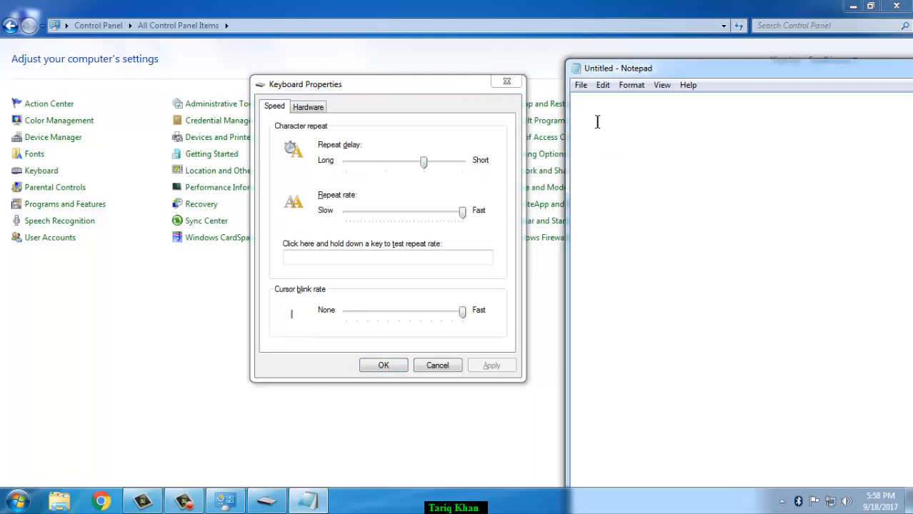
# Set the cursor blink rate to None, apply it, and check the cursor in the blank Notepad document
pyautogui.moveTo(469, 326); pyautogui.dragTo(369, 336)
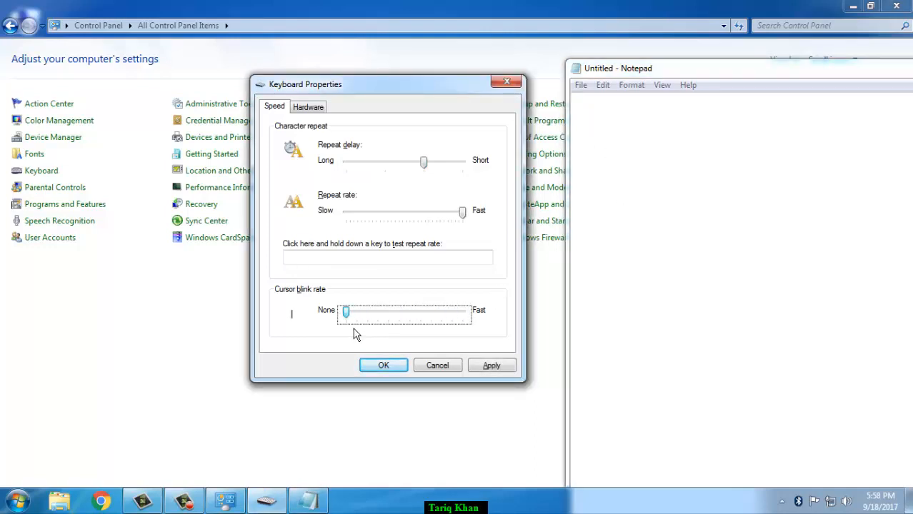
pyautogui.click(493, 368)
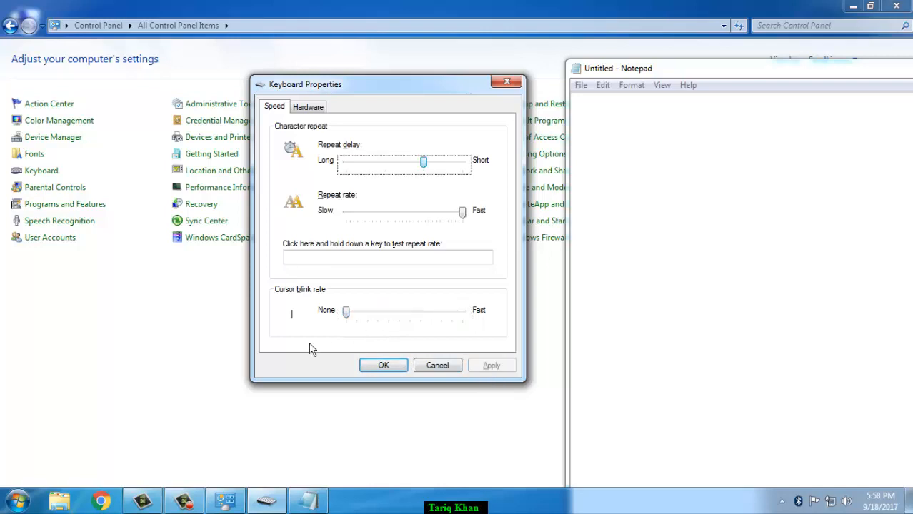
pyautogui.click(620, 140)
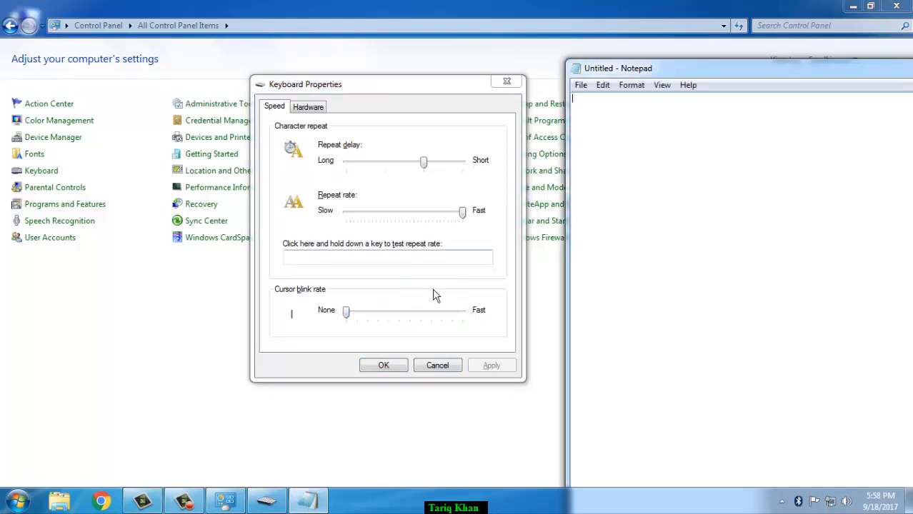
# Set the cursor blink rate four notches below the fastest setting and apply it
pyautogui.moveTo(352, 319); pyautogui.dragTo(431, 322)
pyautogui.click(491, 368)
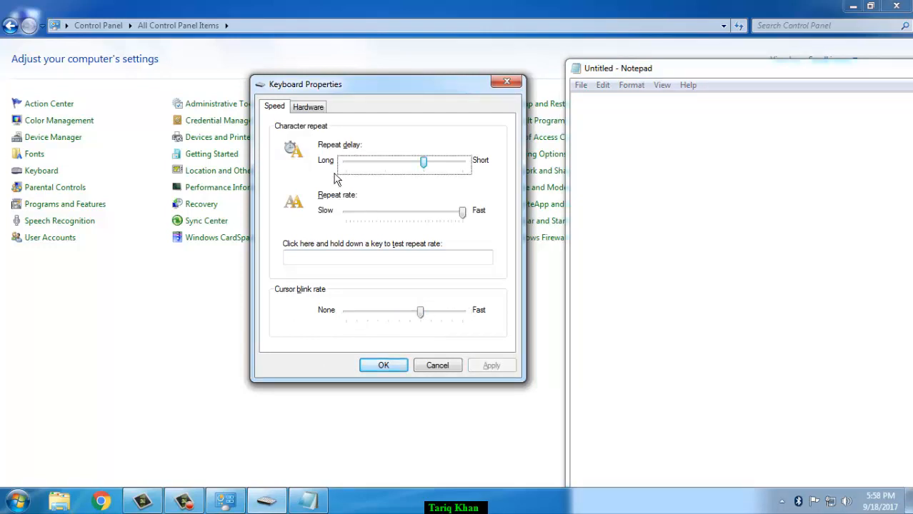
# View the driver information and device details of the Standard PS/2 Keyboard, and close its properties
pyautogui.click(317, 117)
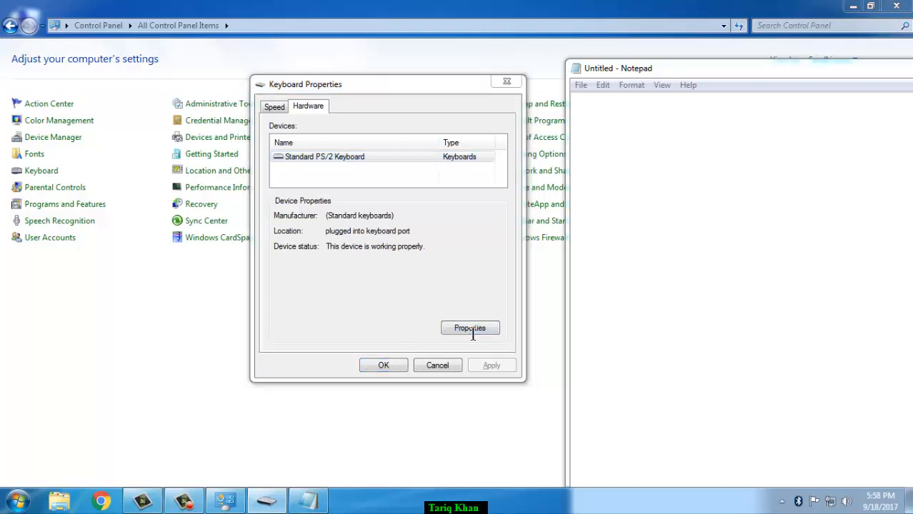
pyautogui.click(340, 158)
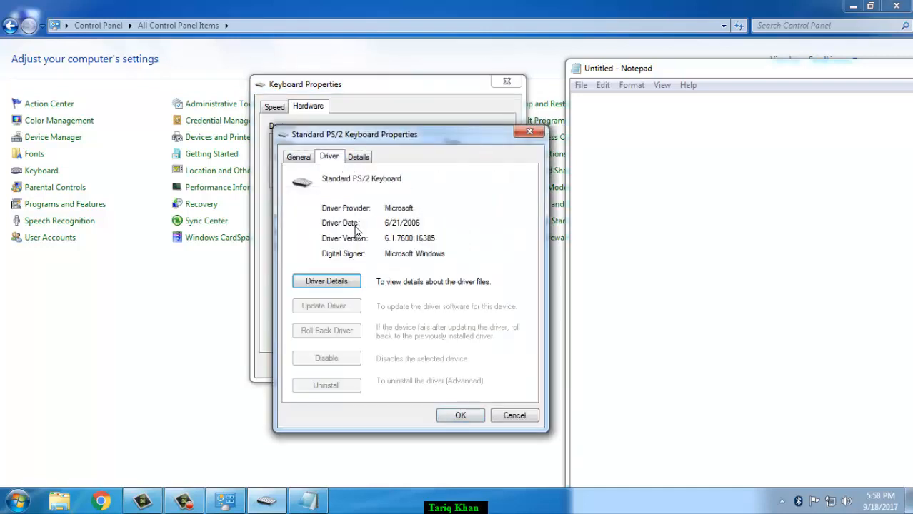
pyautogui.click(360, 161)
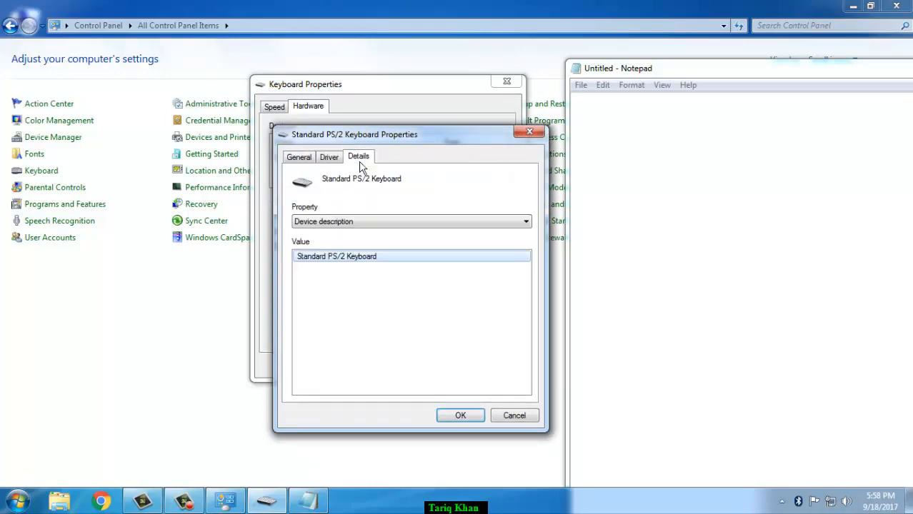
pyautogui.click(531, 135)
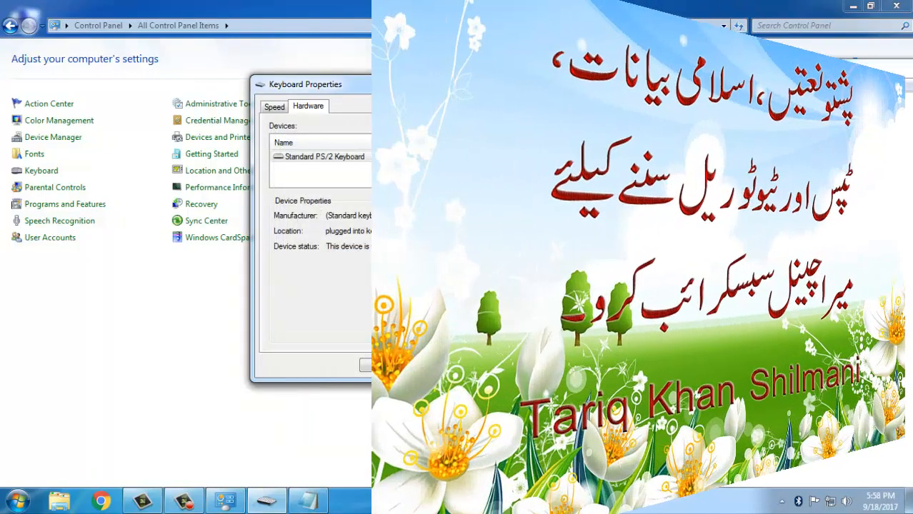